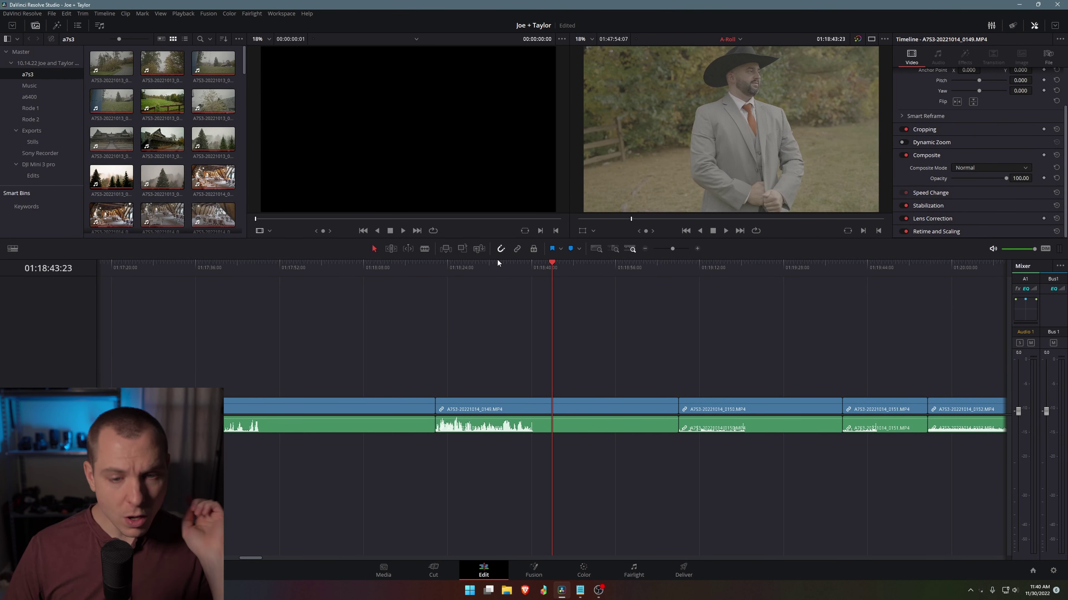
# Step: Set colour science to DaVinci YRGB Color Managed, with HDR processing mode and SDR Rec.709 output
pyautogui.click(1053, 572)
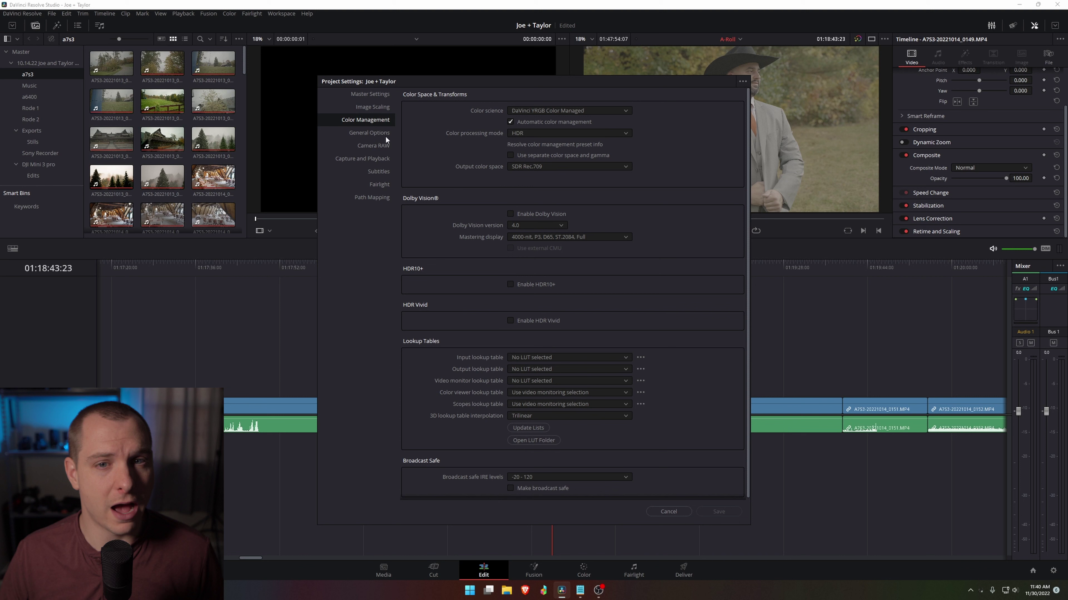
pyautogui.click(572, 110)
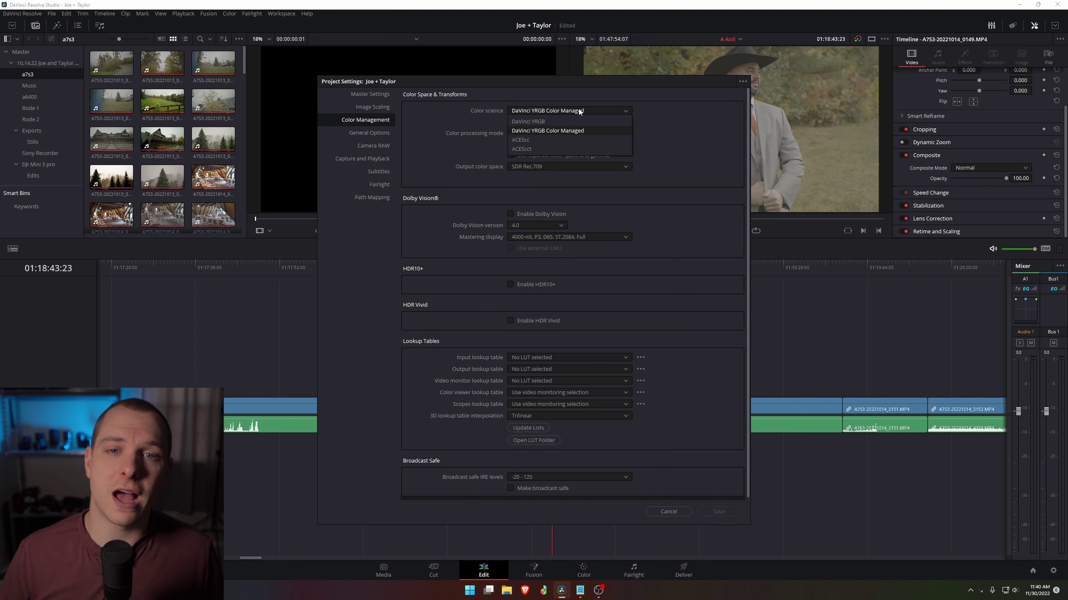
pyautogui.click(558, 130)
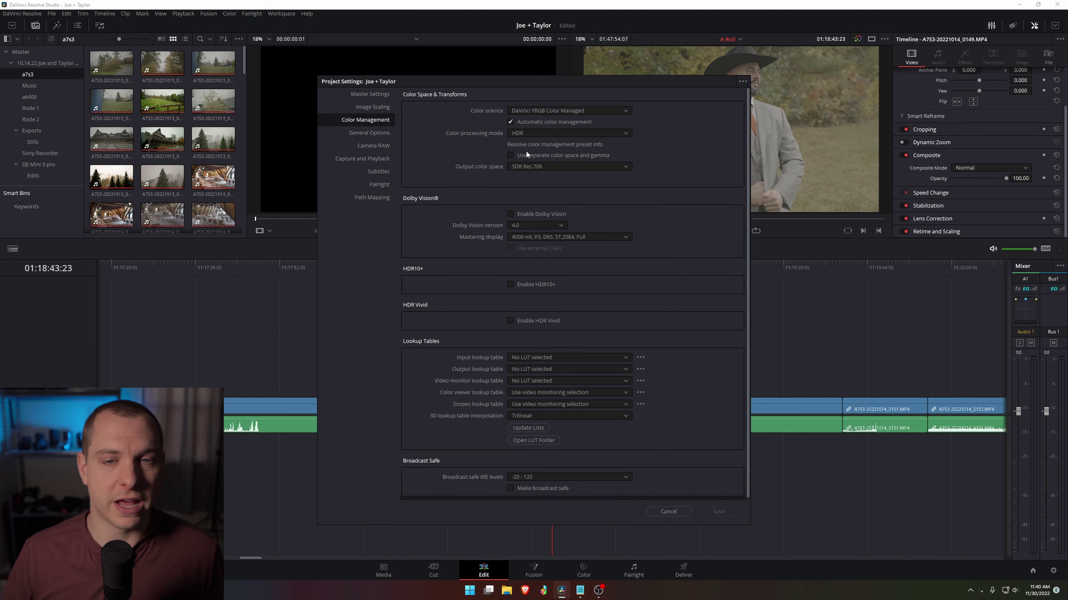
pyautogui.click(534, 134)
pyautogui.click(541, 156)
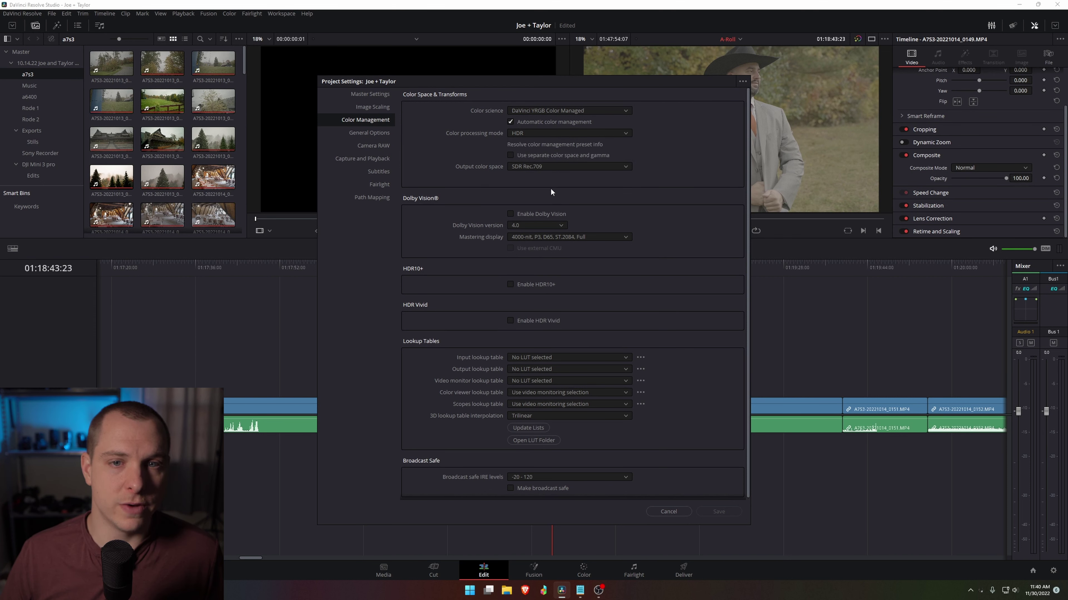
pyautogui.click(545, 168)
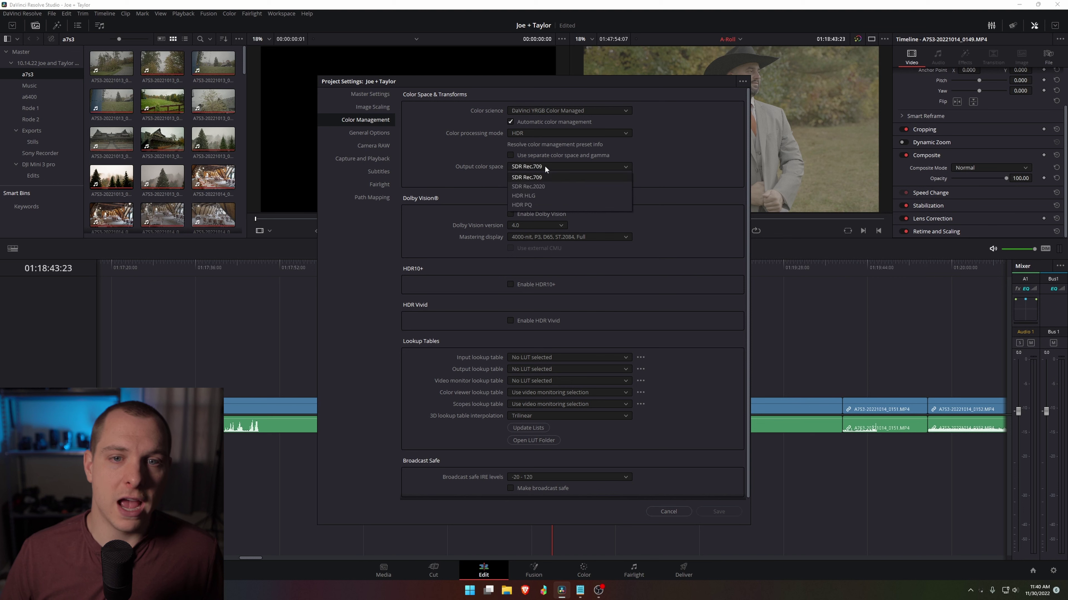
pyautogui.click(538, 178)
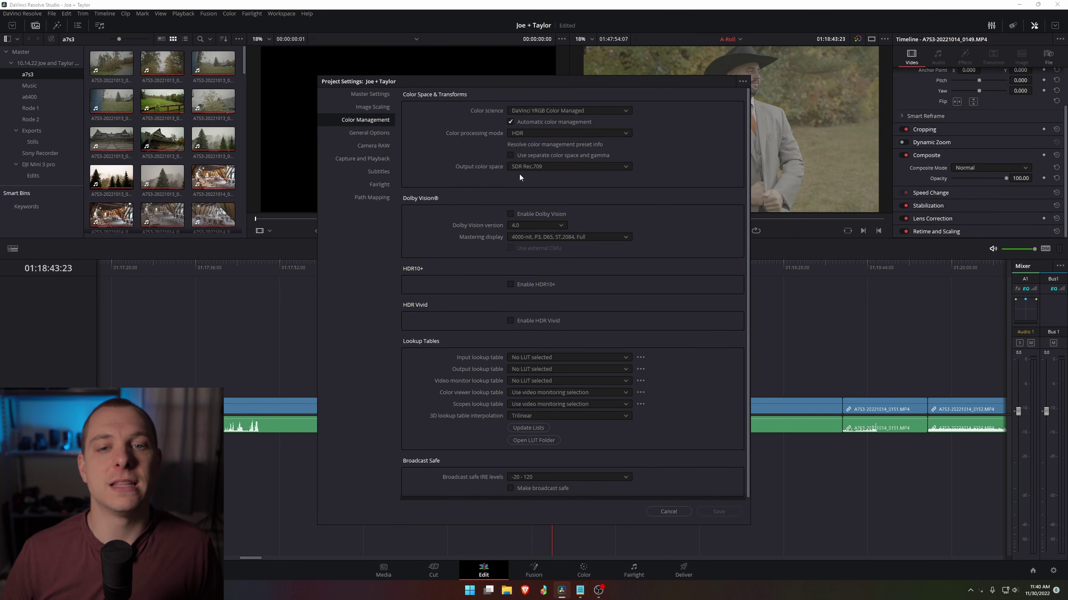
pyautogui.click(544, 168)
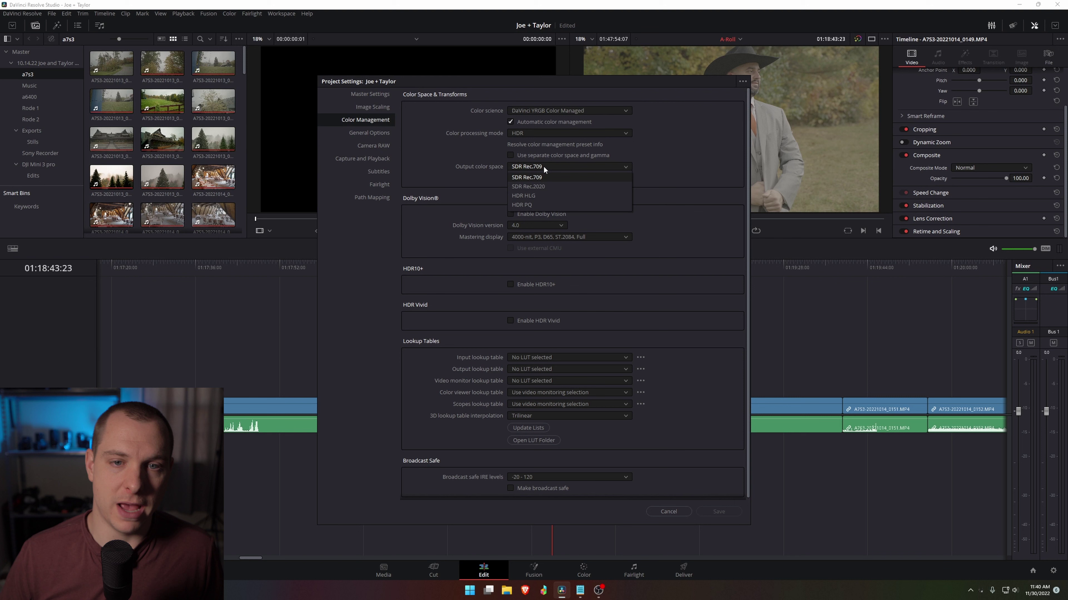
pyautogui.click(525, 177)
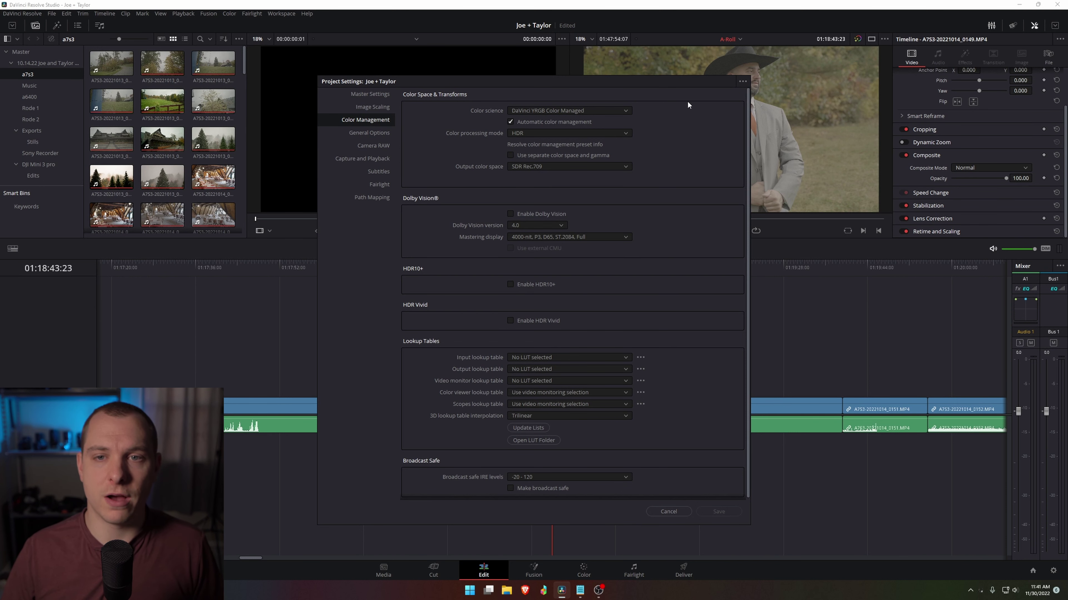
# Step: Close Project Settings and select every clip in the media pool
pyautogui.click(670, 513)
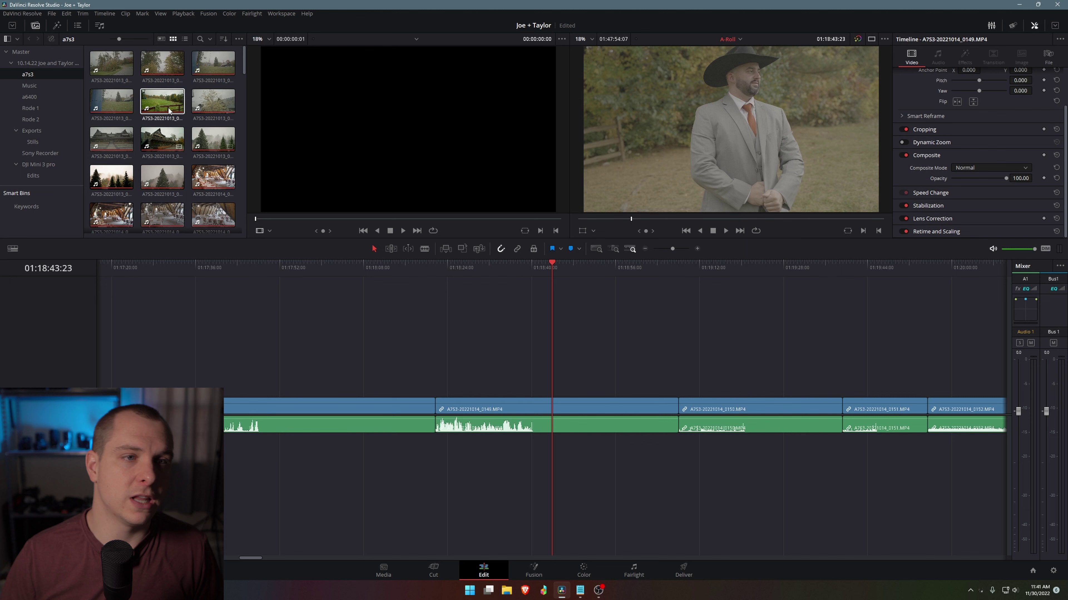
pyautogui.click(91, 79)
pyautogui.scroll(-10, 186, 141)
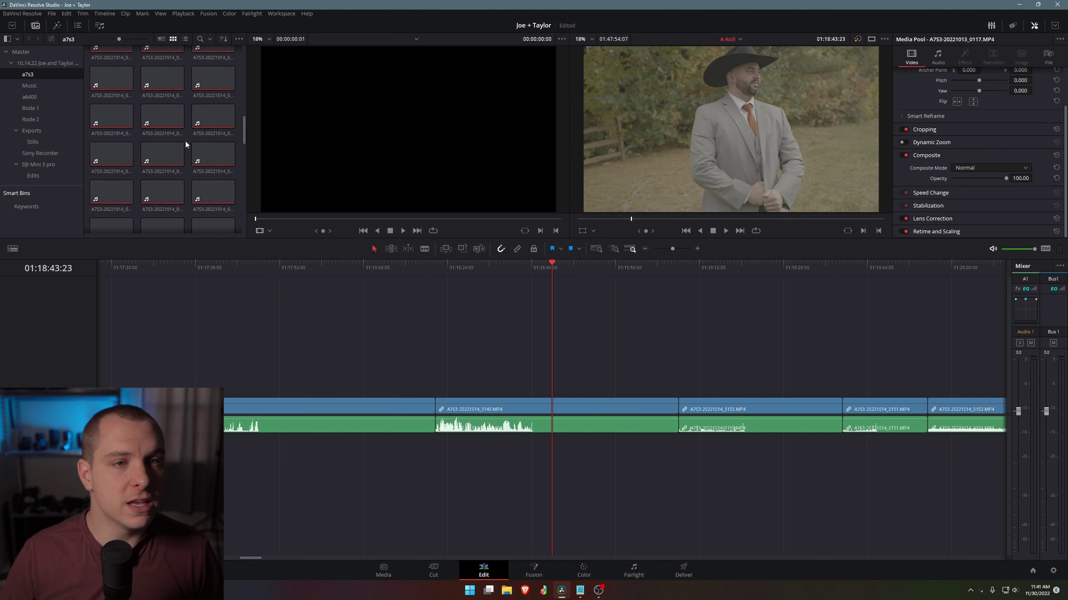
pyautogui.hotkey('ctrl', 'a')
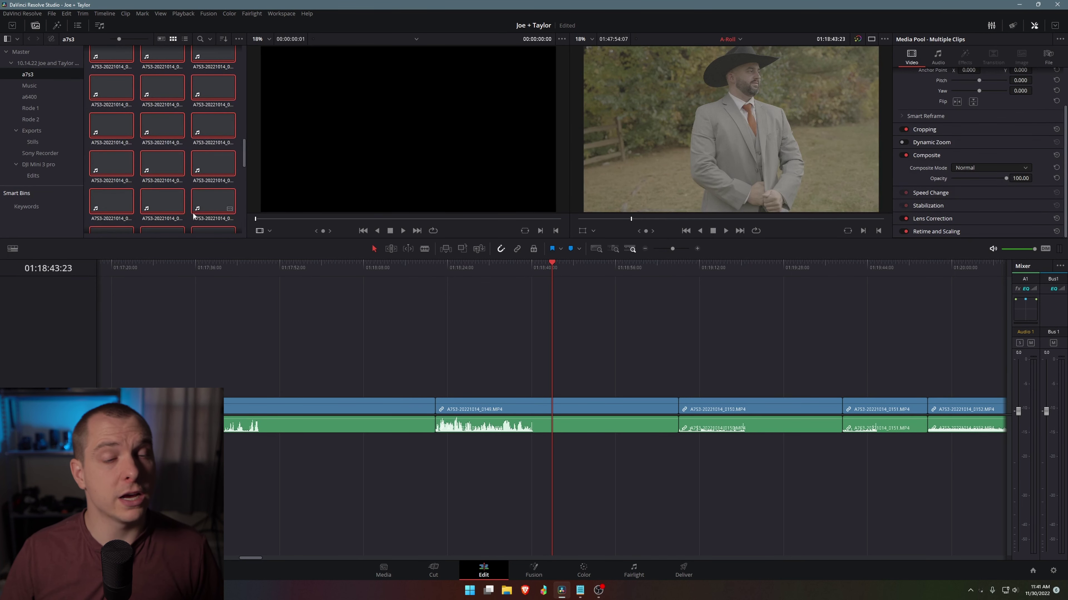
pyautogui.scroll(5, 194, 213)
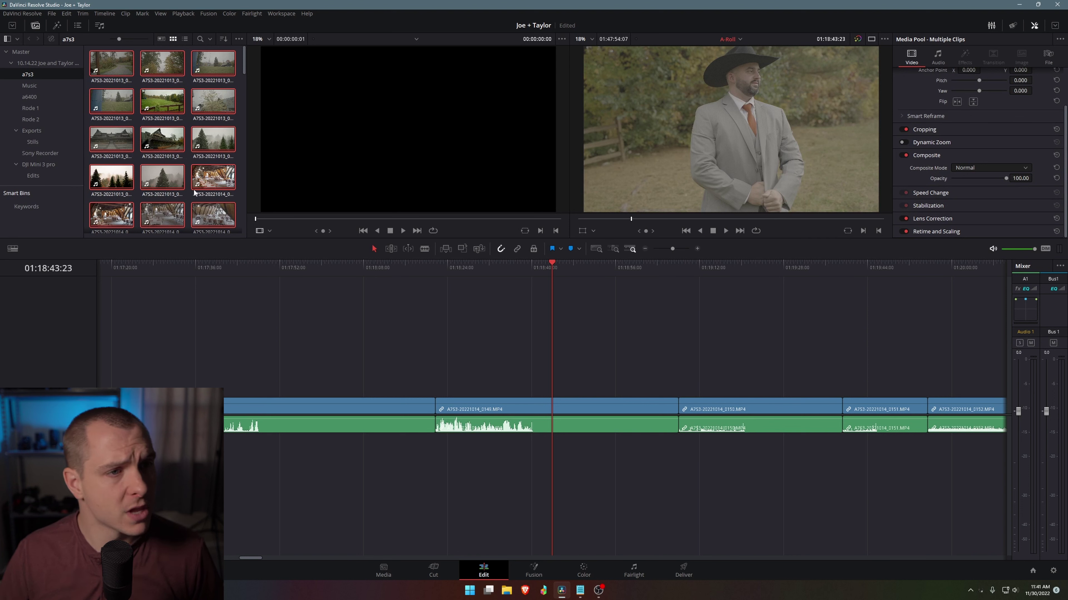
pyautogui.doubleClick(168, 64)
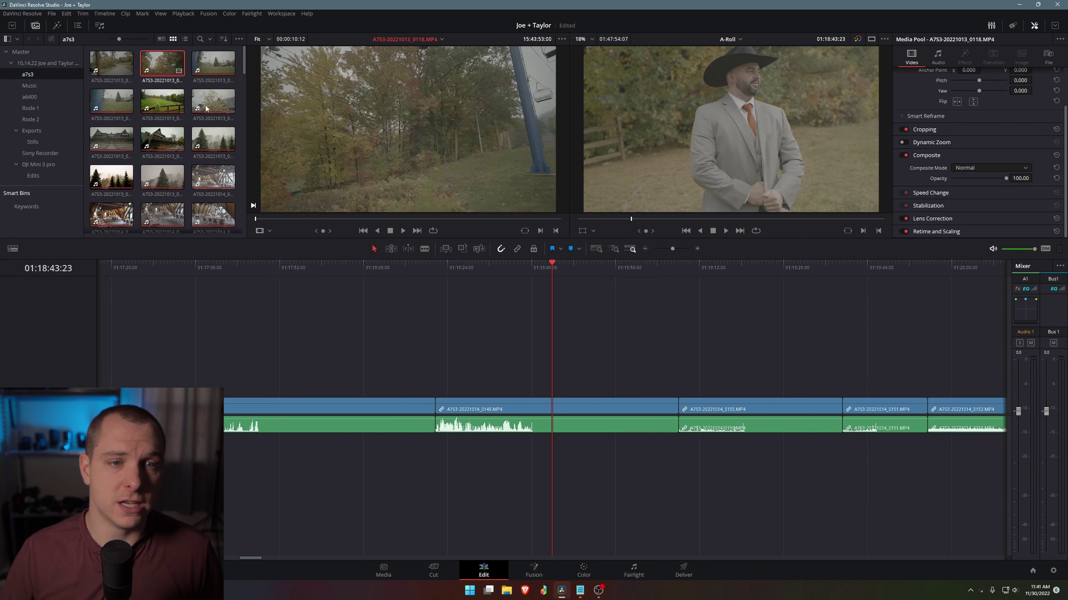
pyautogui.moveTo(263, 217); pyautogui.dragTo(301, 224)
pyautogui.click(109, 63)
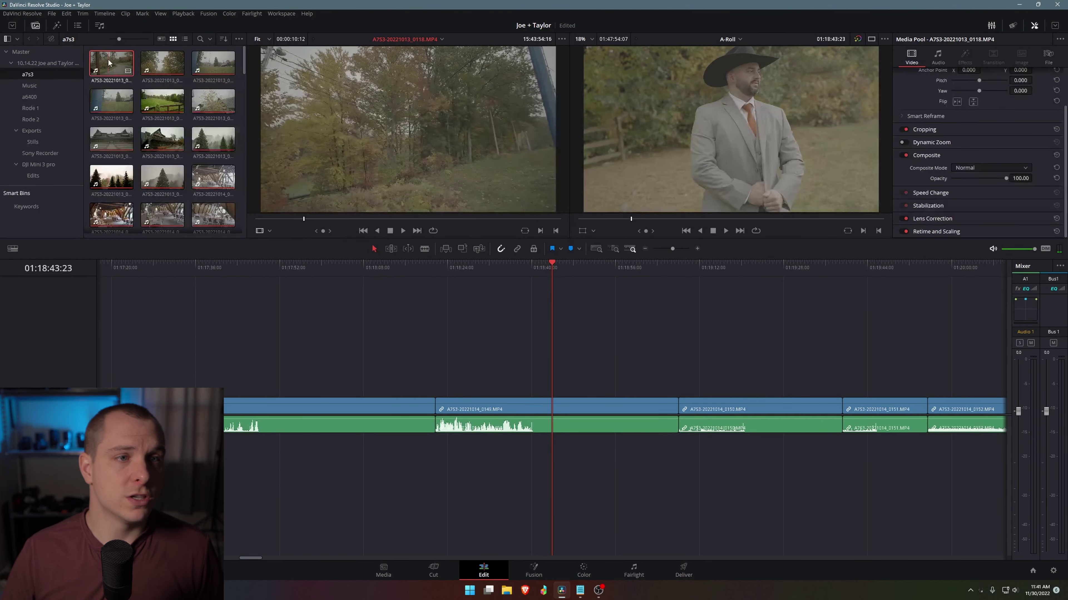
pyautogui.scroll(-10, 200, 201)
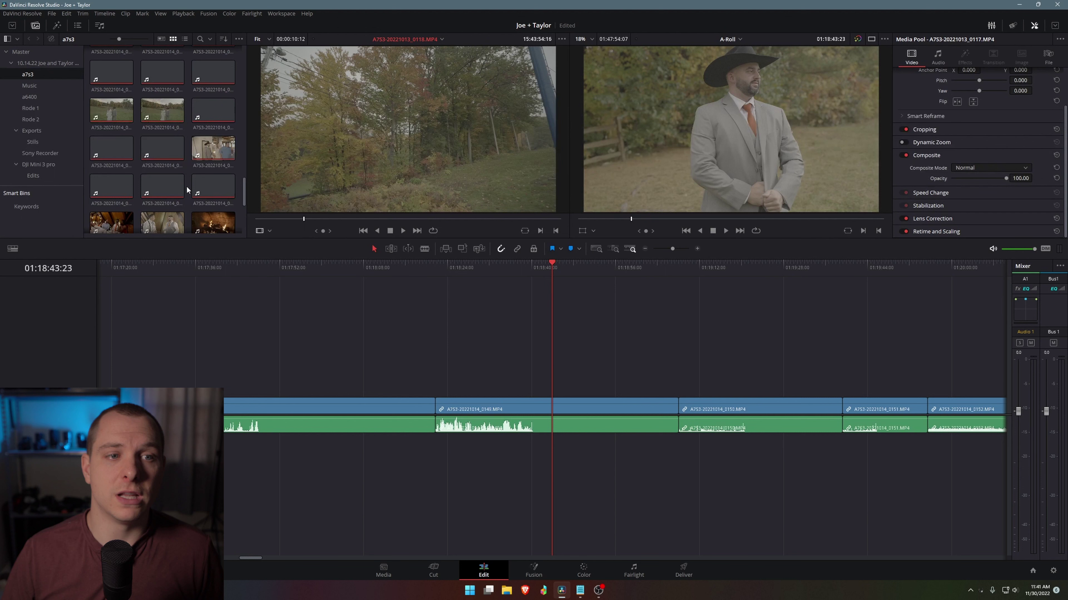
pyautogui.hotkey('ctrl', 'a')
pyautogui.scroll(3, 176, 198)
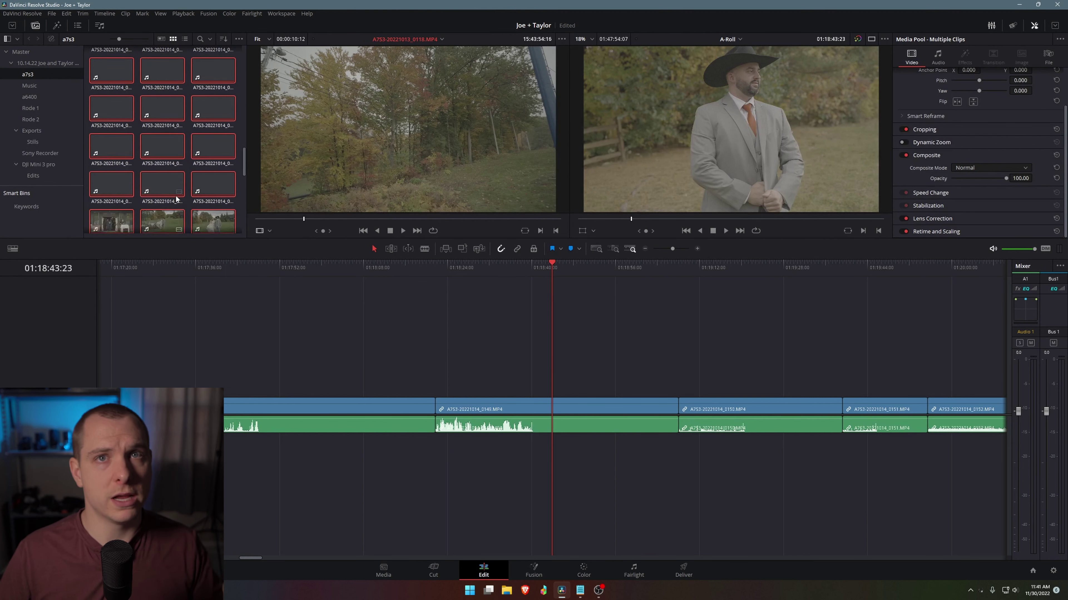
pyautogui.scroll(3, 177, 198)
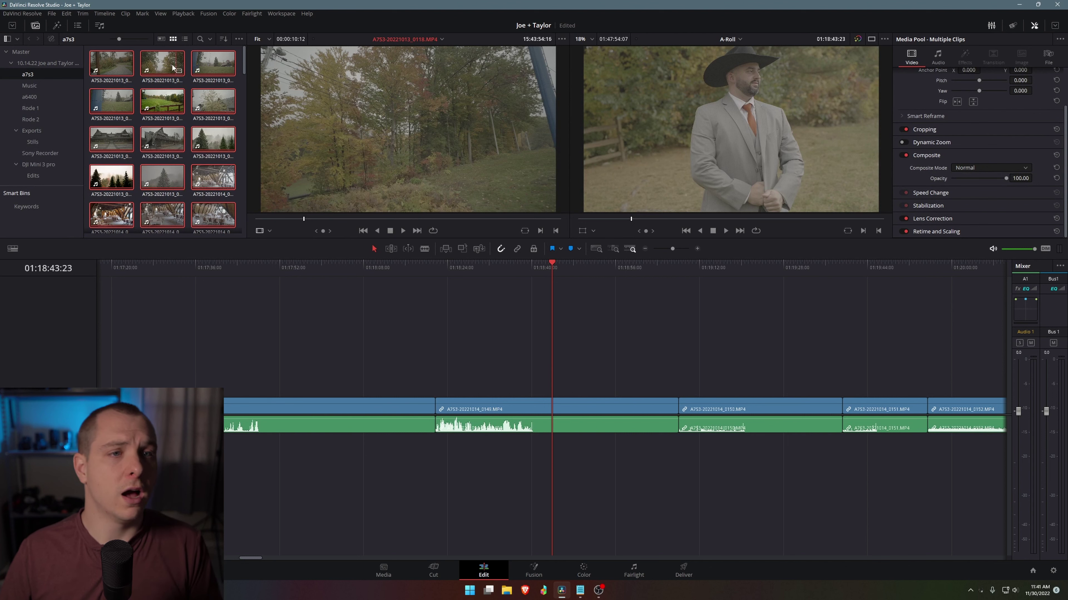
# Step: Bring up the Input Color Space list for the selected clips and scroll toward S-Gamut3.Cine/S-Log3
pyautogui.rightClick(160, 76)
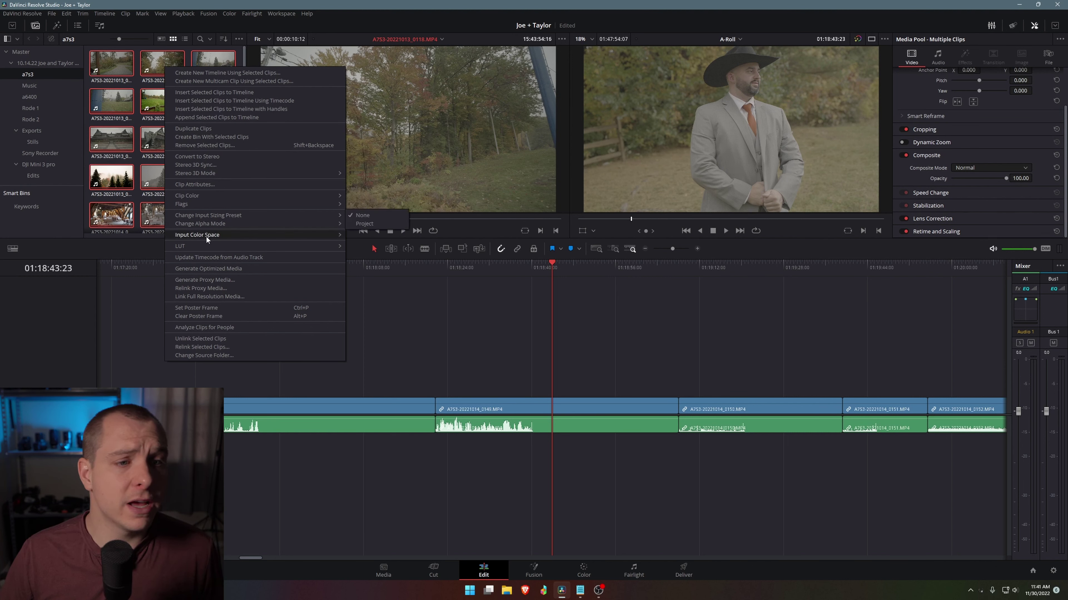
pyautogui.moveTo(206, 235)
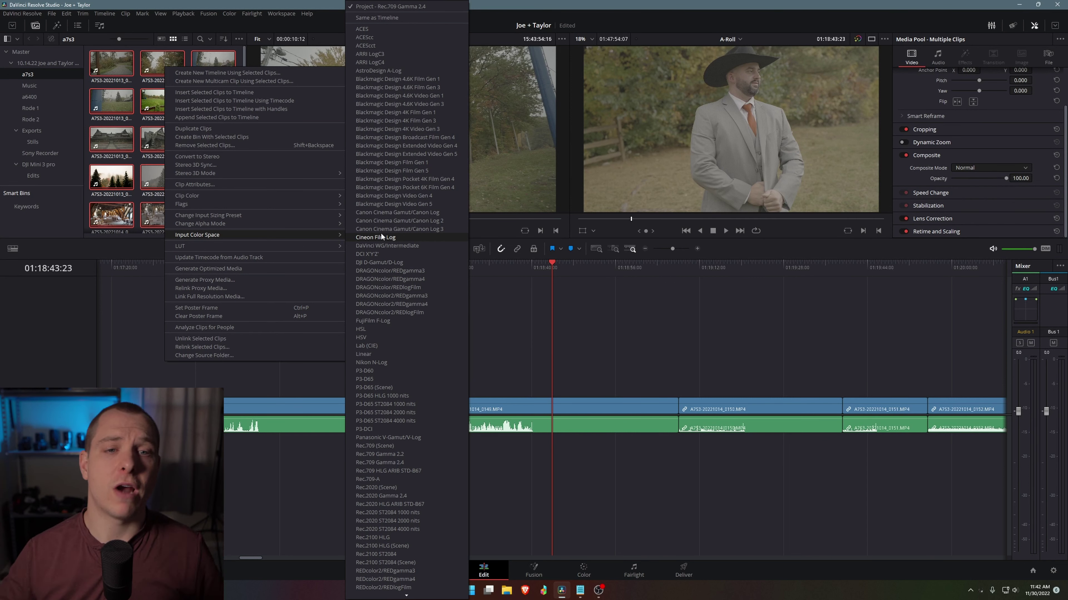
pyautogui.scroll(-5, 387, 283)
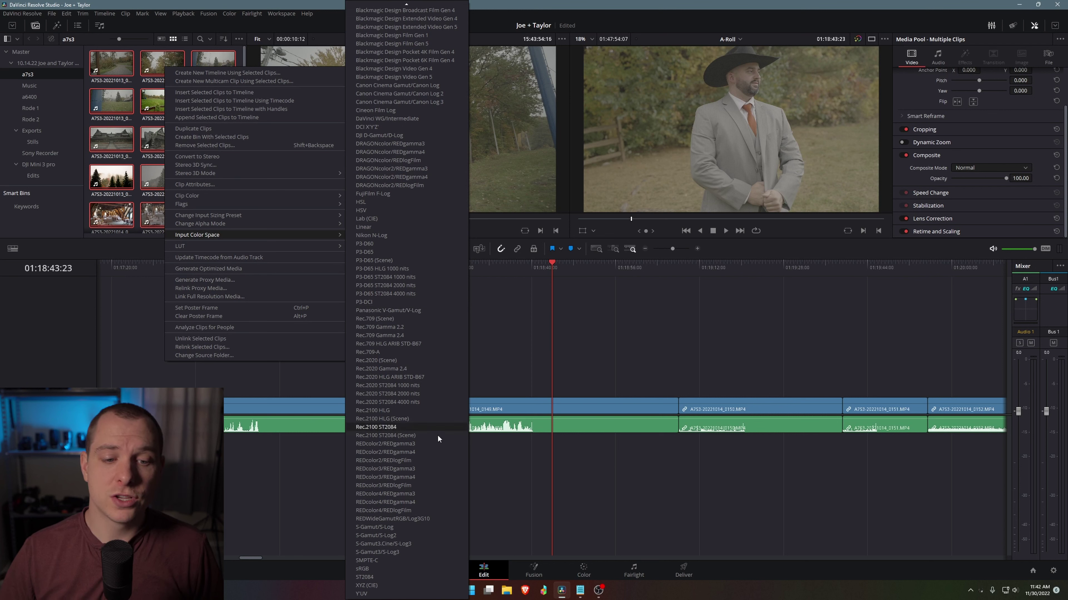
pyautogui.click(394, 545)
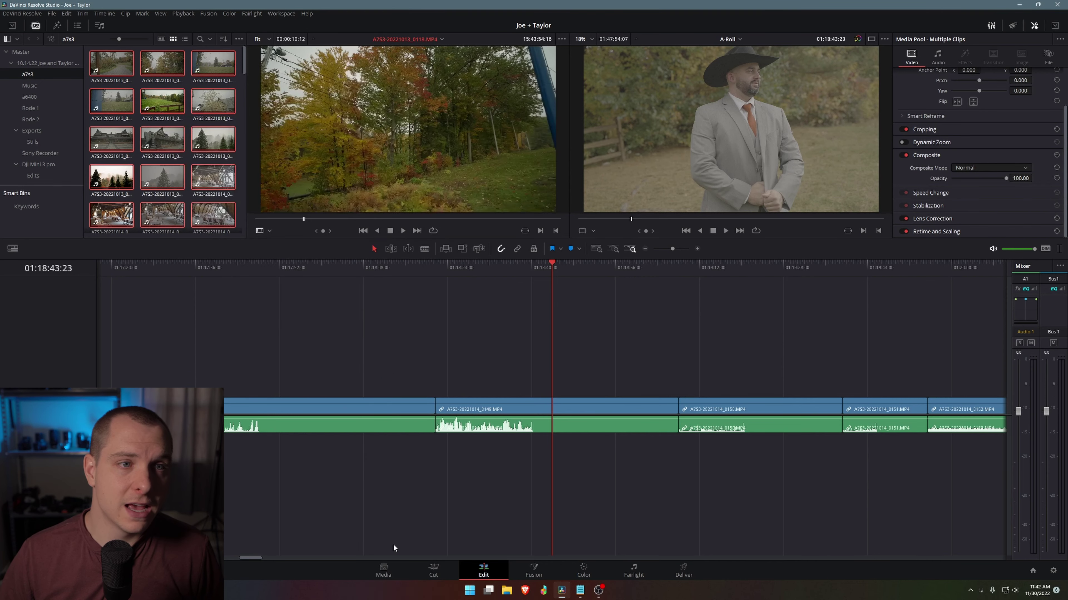
pyautogui.moveTo(303, 219); pyautogui.dragTo(416, 211)
pyautogui.moveTo(538, 265)
pyautogui.mouseDown()
pyautogui.moveTo(568, 266)
pyautogui.moveTo(543, 264)
pyautogui.mouseUp()
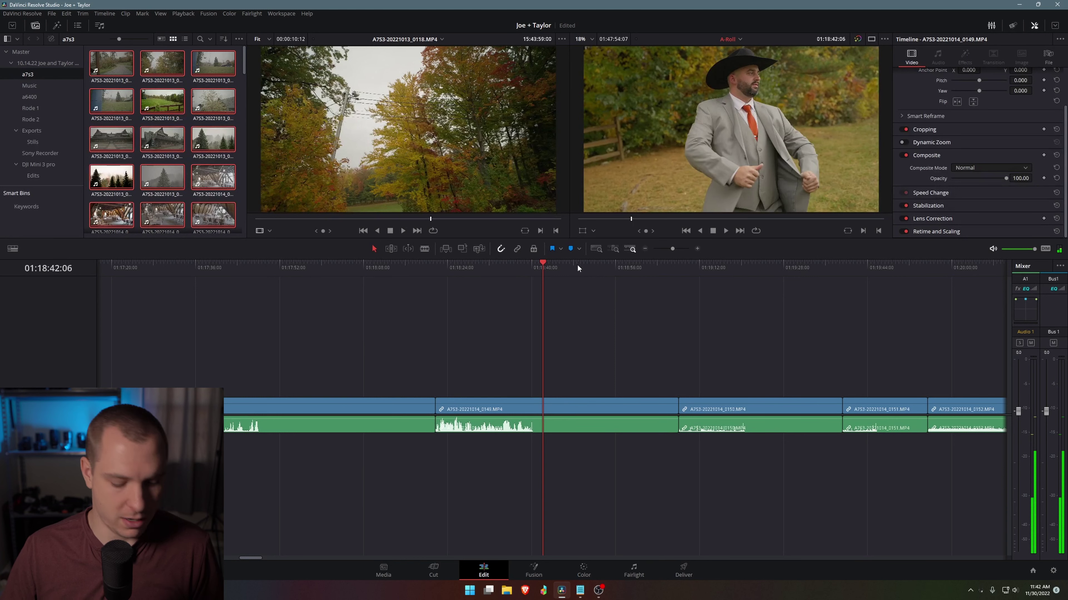
pyautogui.hotkey('shift', '6')
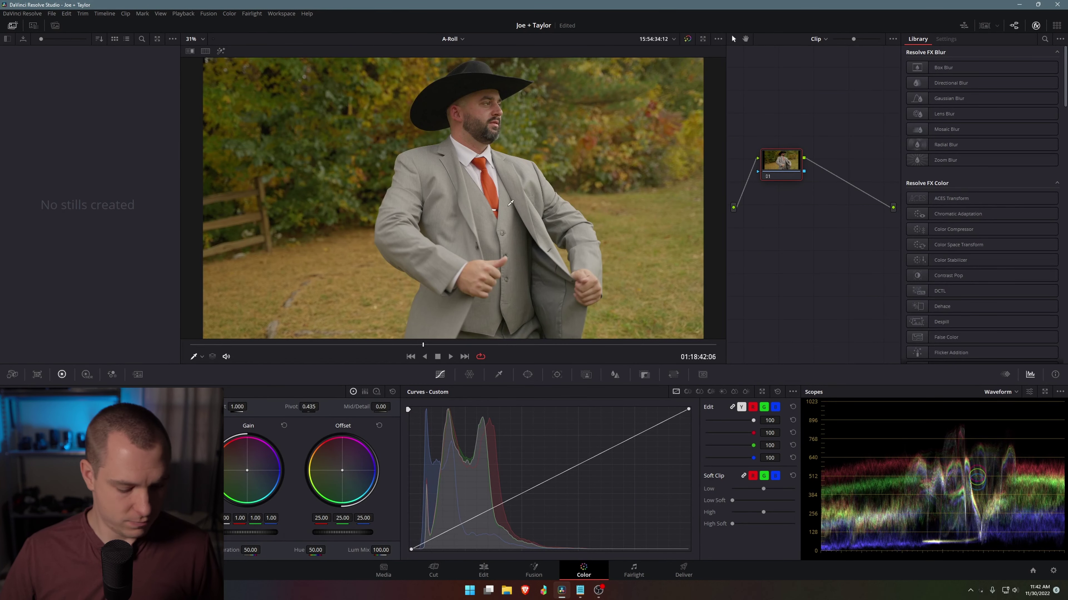
pyautogui.moveTo(782, 165); pyautogui.dragTo(797, 183)
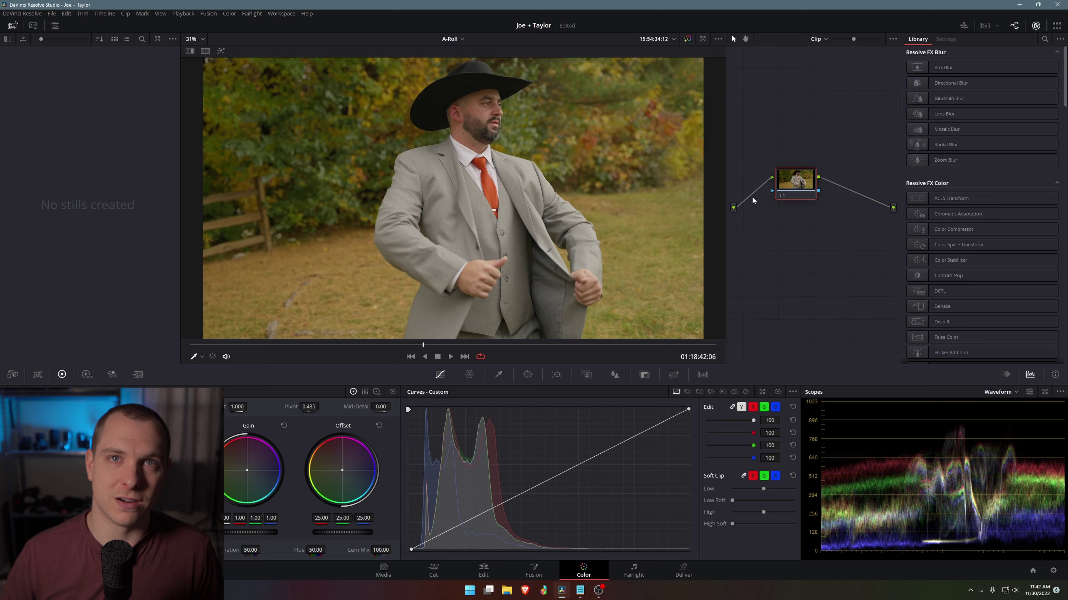
pyautogui.hotkey('shift', '4')
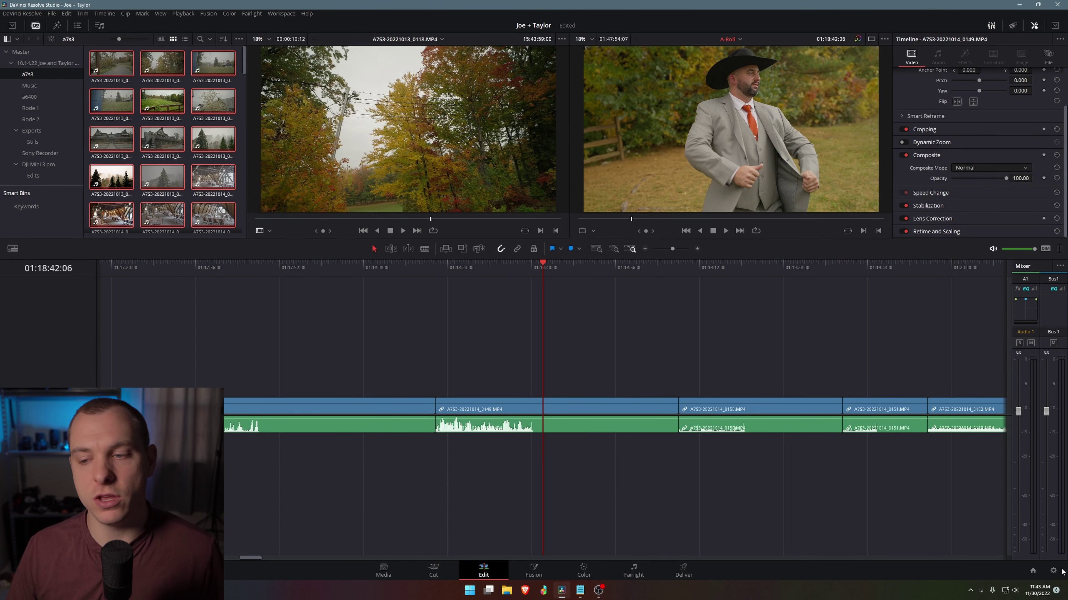
pyautogui.click(1052, 571)
pyautogui.click(668, 513)
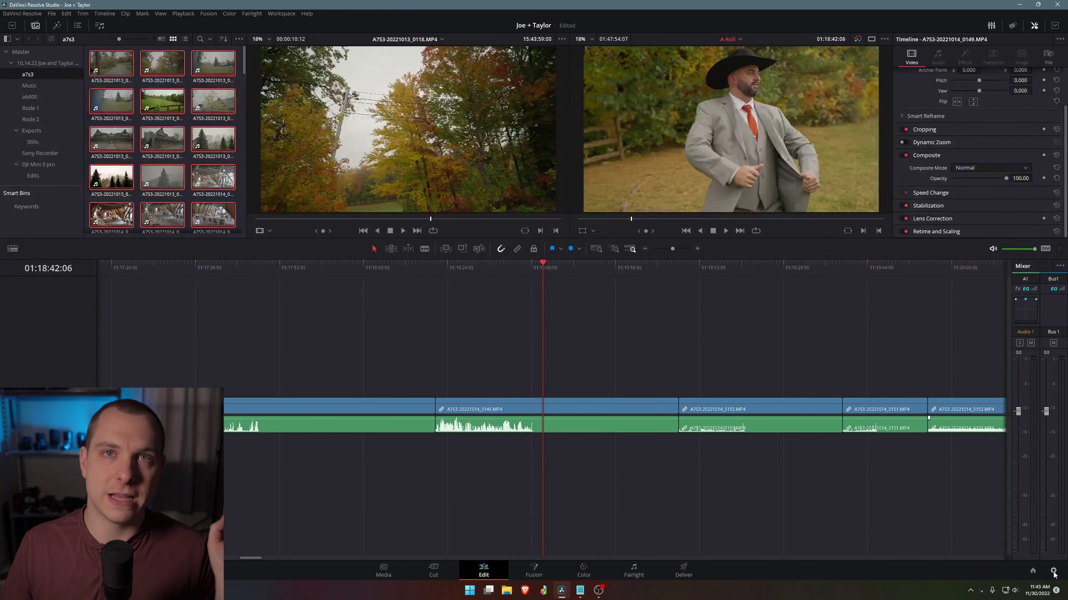
pyautogui.click(15, 16)
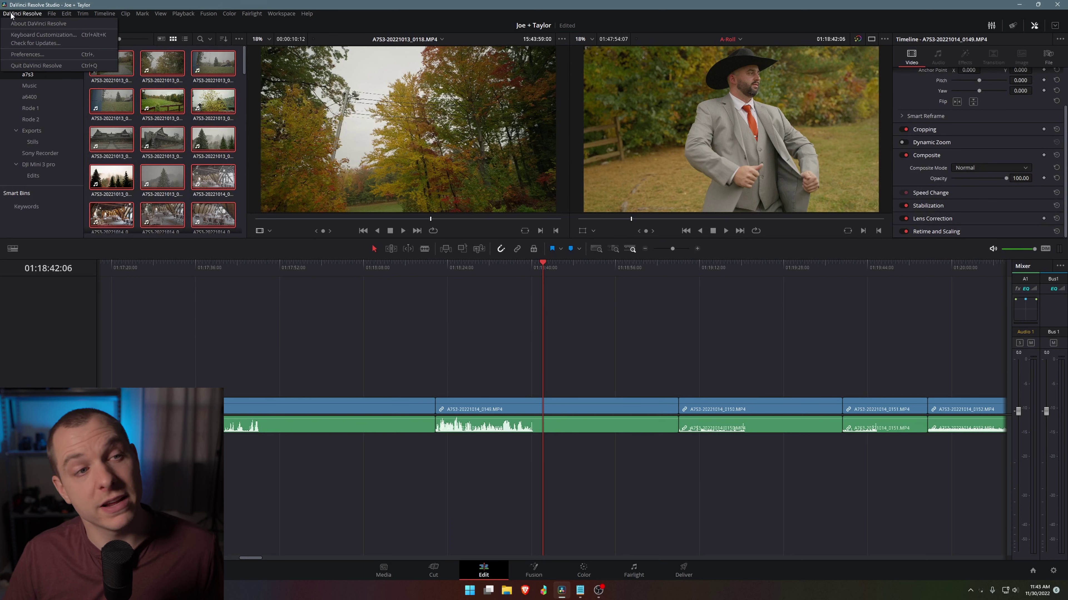
pyautogui.click(24, 54)
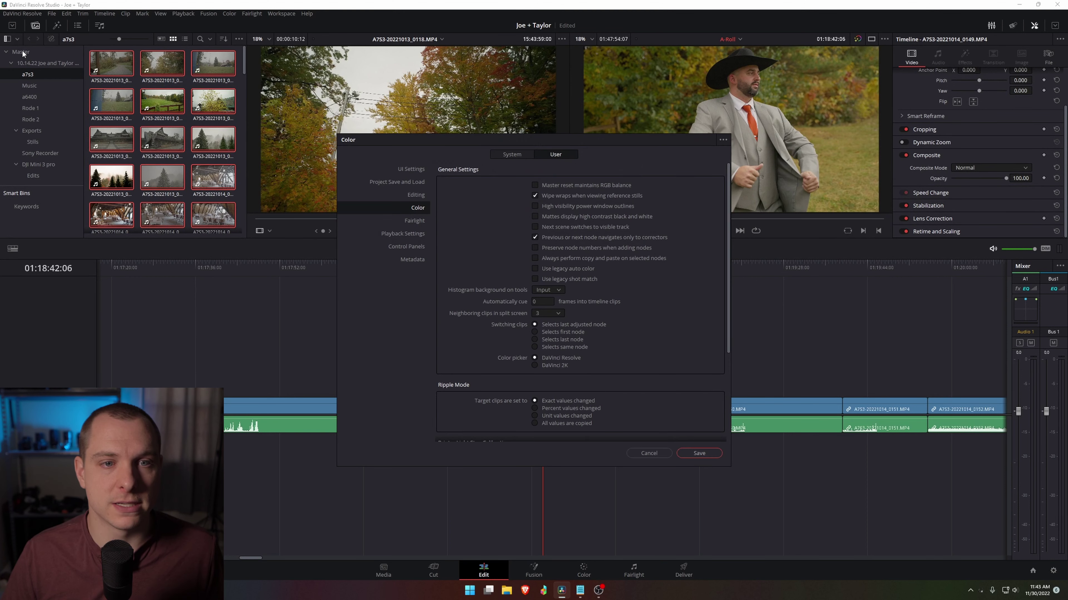
pyautogui.click(507, 155)
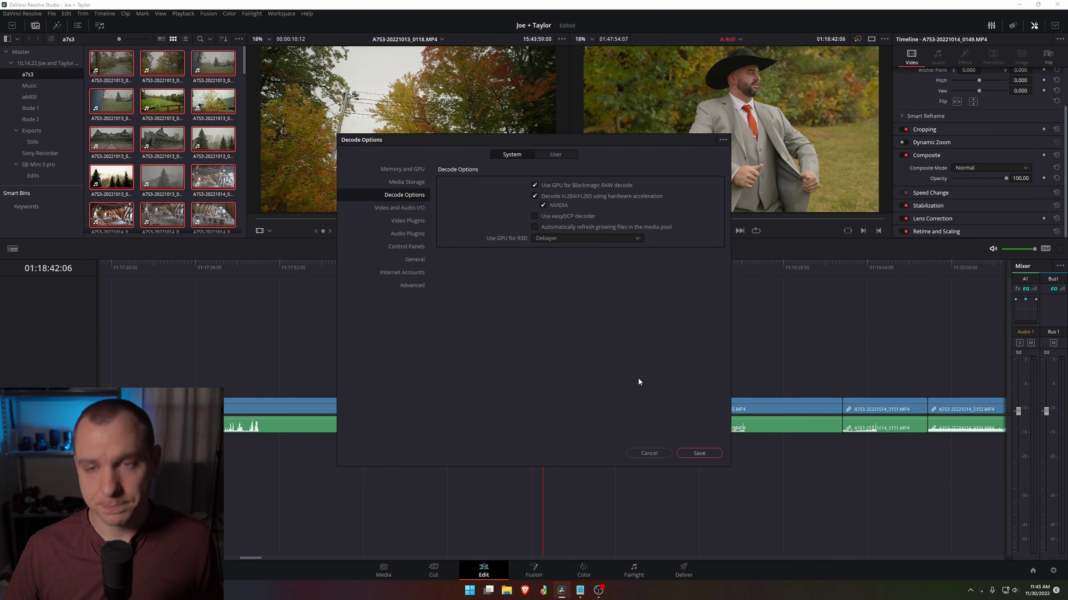
pyautogui.click(699, 453)
pyautogui.scroll(3, 558, 324)
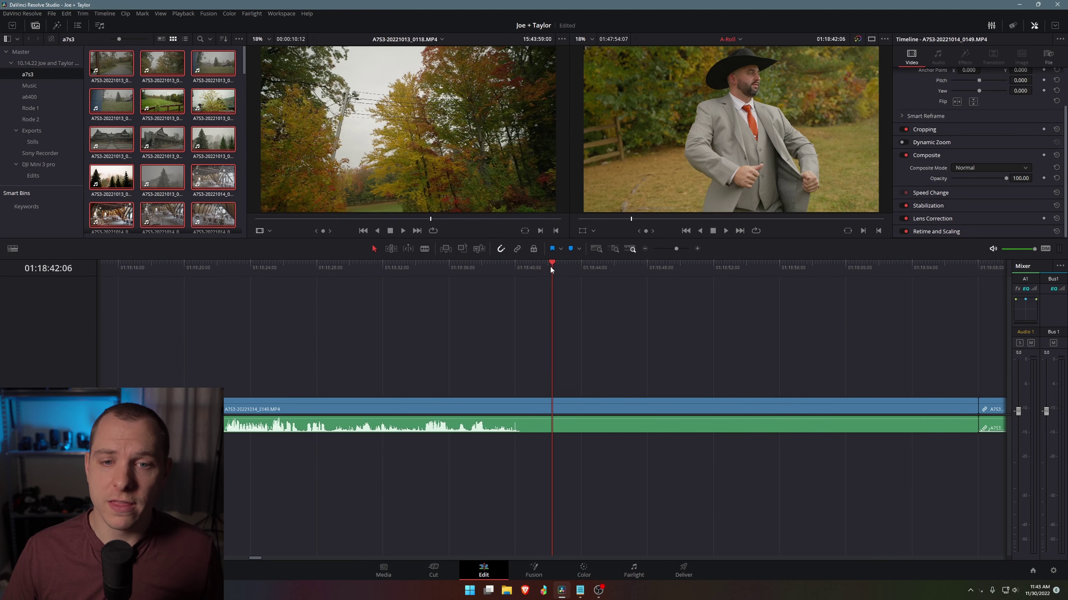
pyautogui.moveTo(550, 265); pyautogui.dragTo(475, 290)
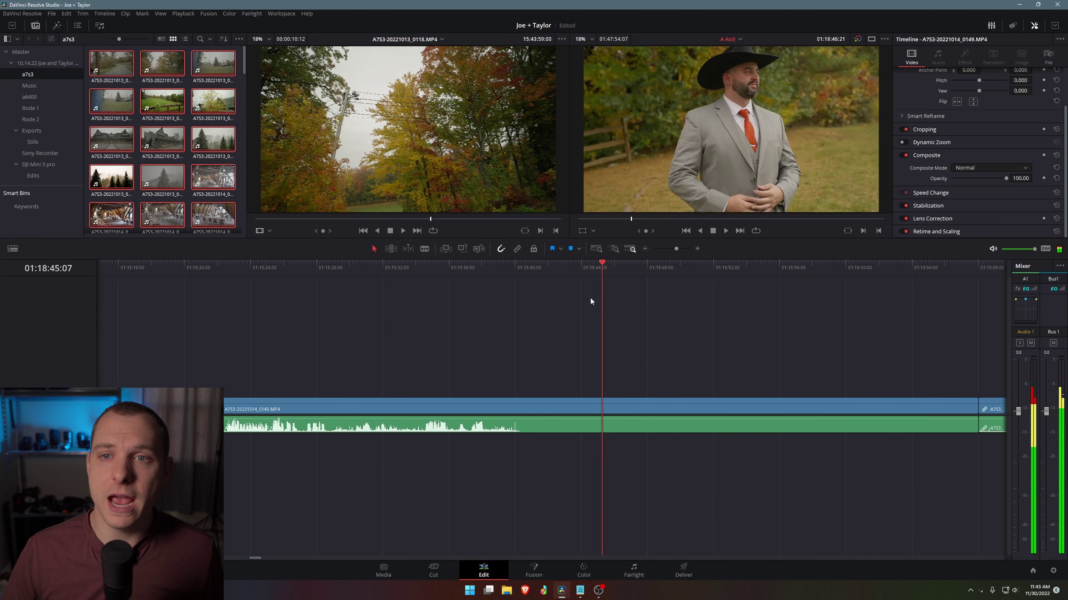
pyautogui.moveTo(590, 297); pyautogui.dragTo(494, 330)
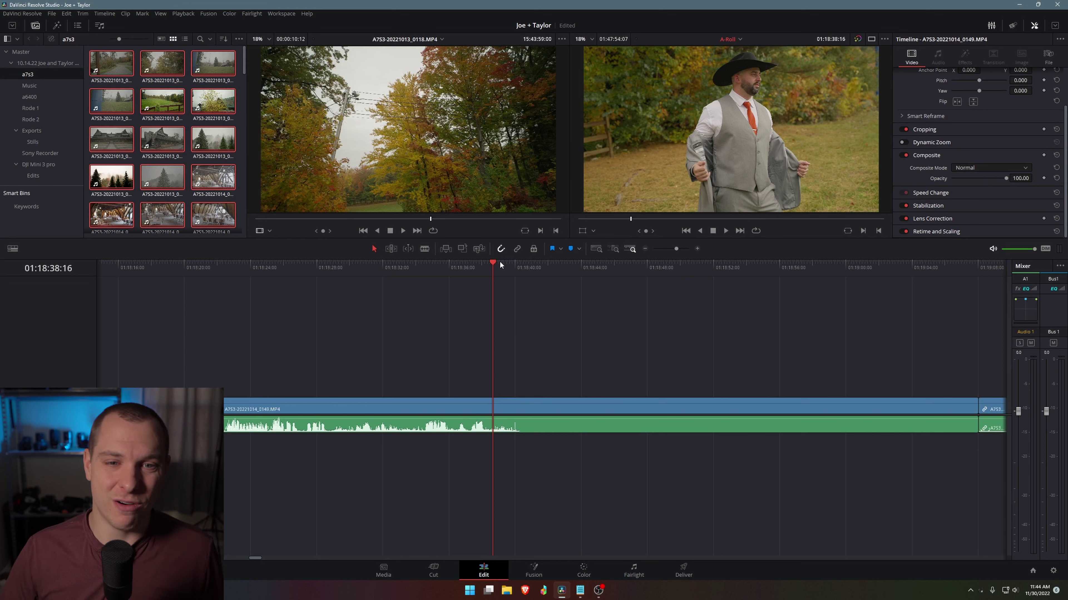
pyautogui.click(480, 266)
pyautogui.press('/')
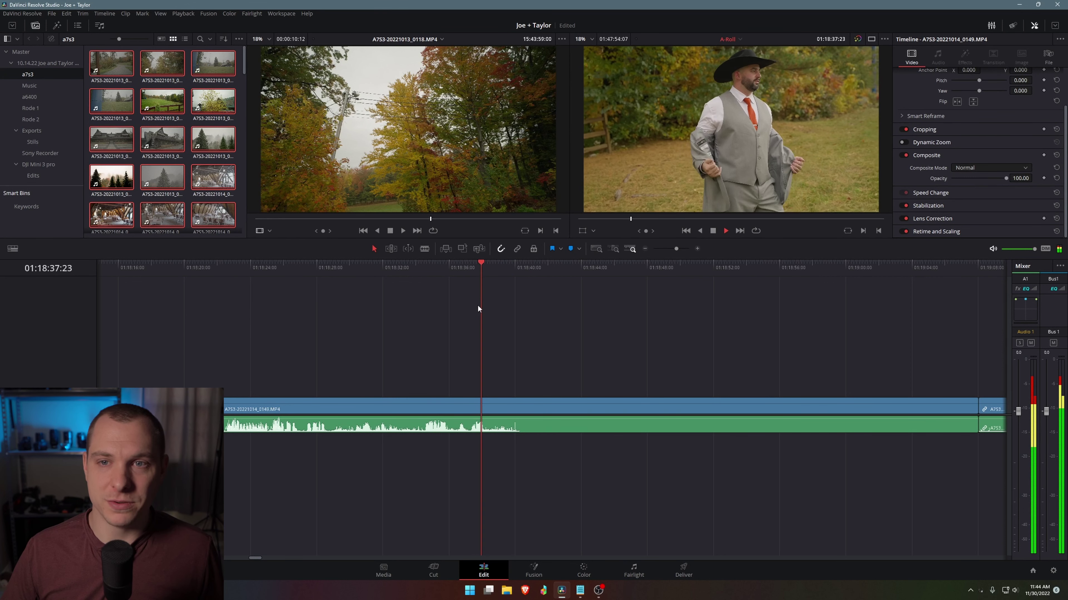
# Step: Disable 'Decode H.264/H.265 using hardware acceleration' in System Decode Options and save the preferences
pyautogui.click(18, 14)
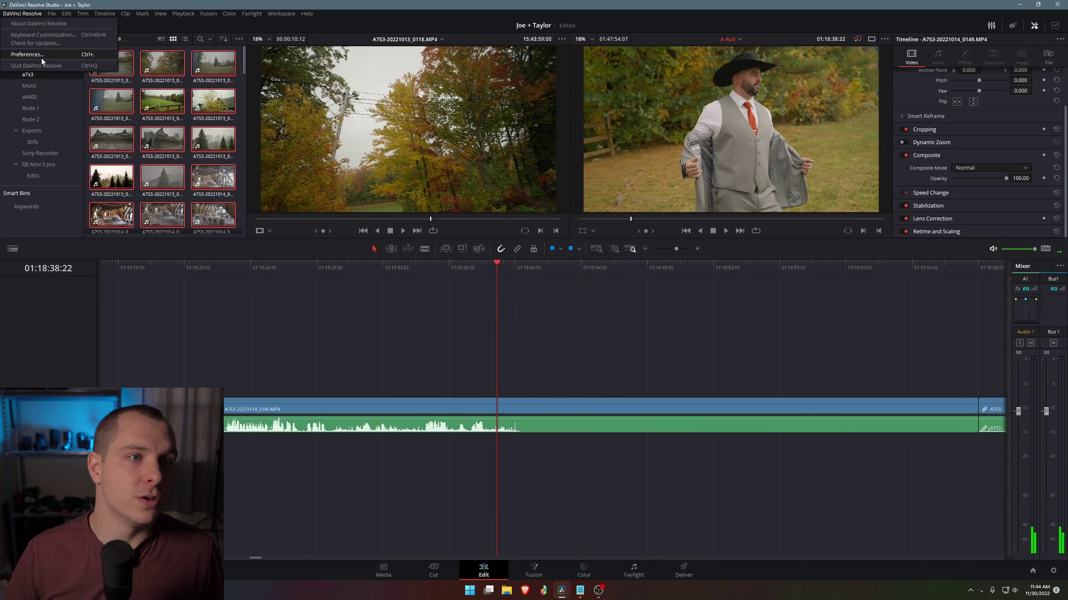
pyautogui.click(38, 58)
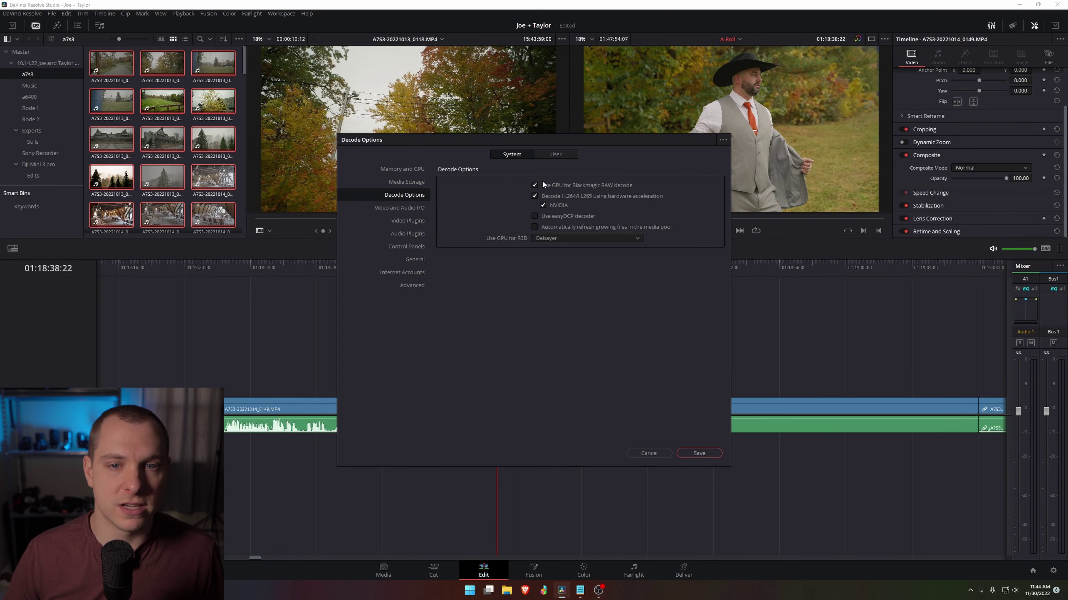
pyautogui.click(535, 197)
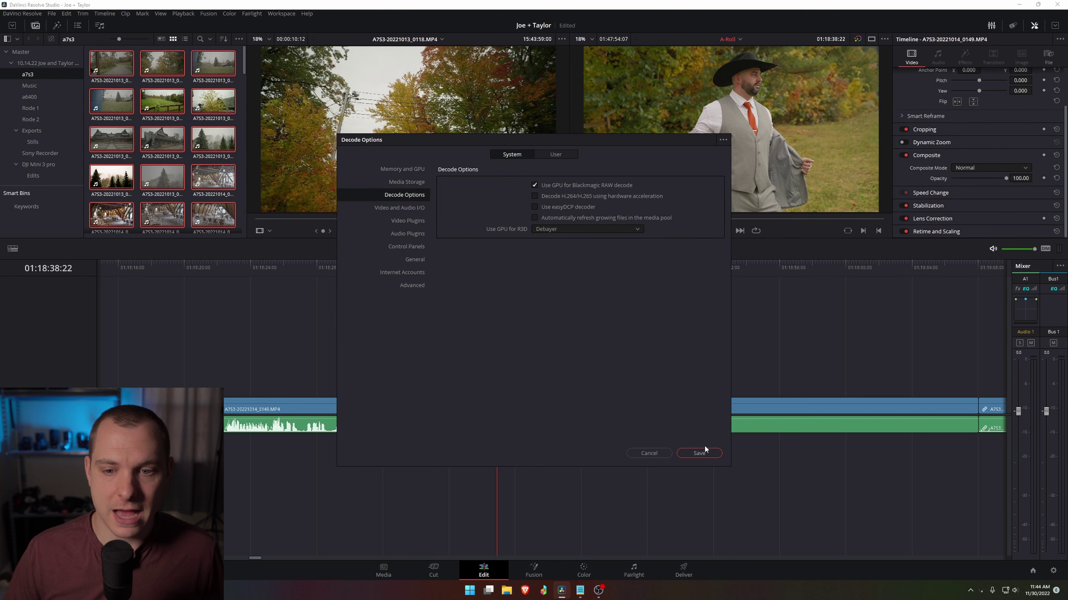
pyautogui.click(700, 453)
pyautogui.click(601, 324)
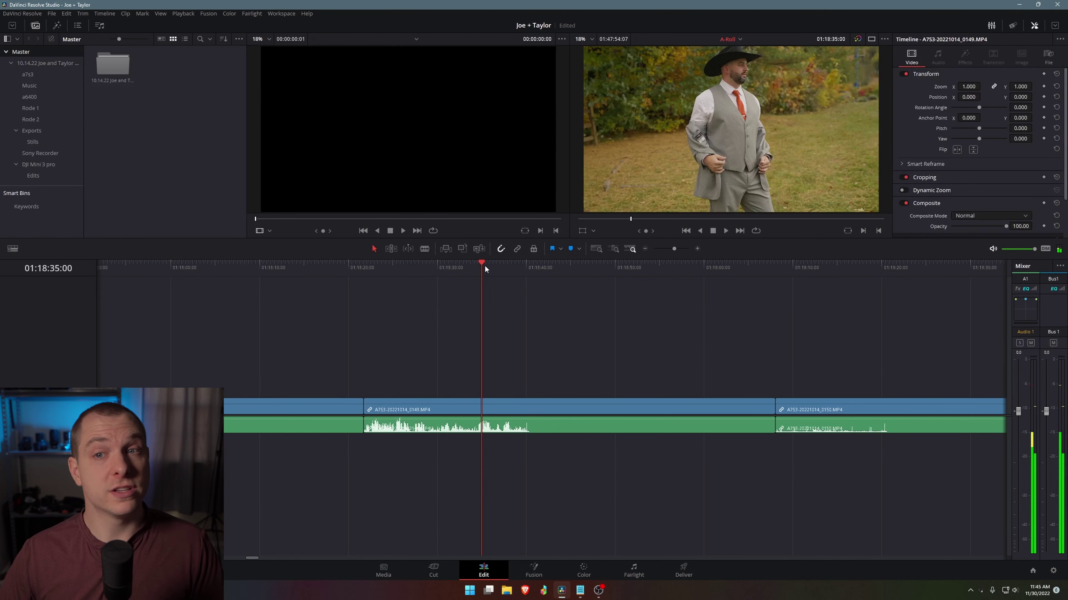
# Step: Scrub and play the groom clip to check playback, then save the project
pyautogui.moveTo(480, 262); pyautogui.dragTo(542, 302)
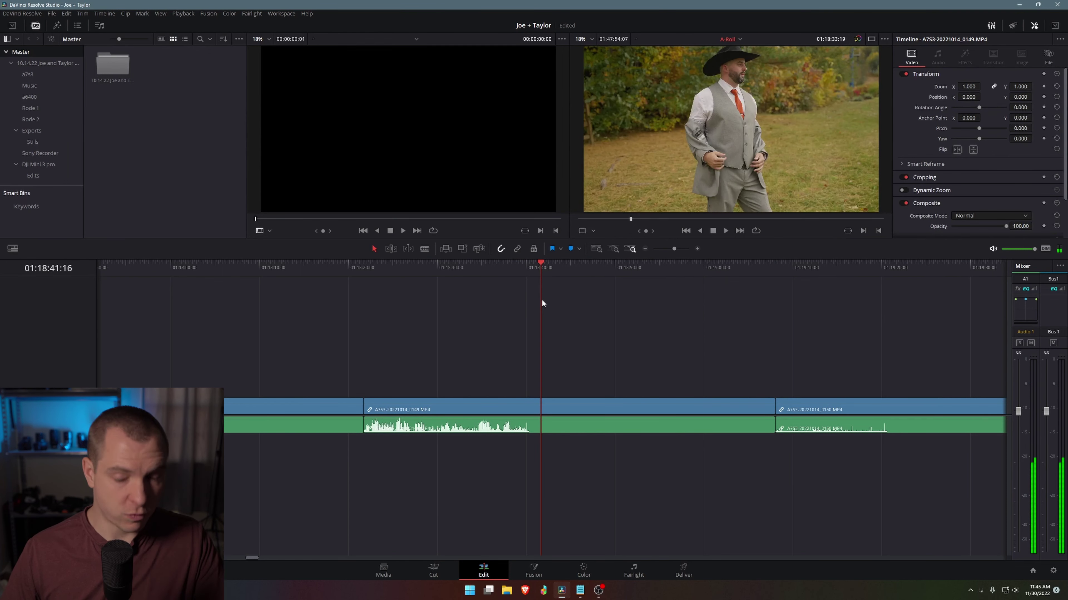
pyautogui.press('space')
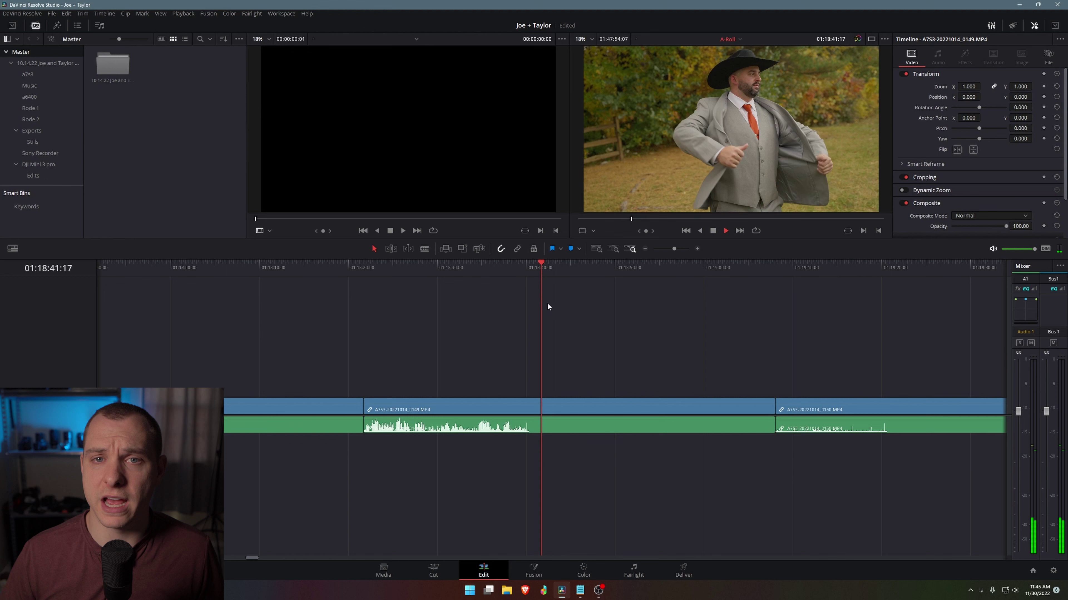
pyautogui.press('space')
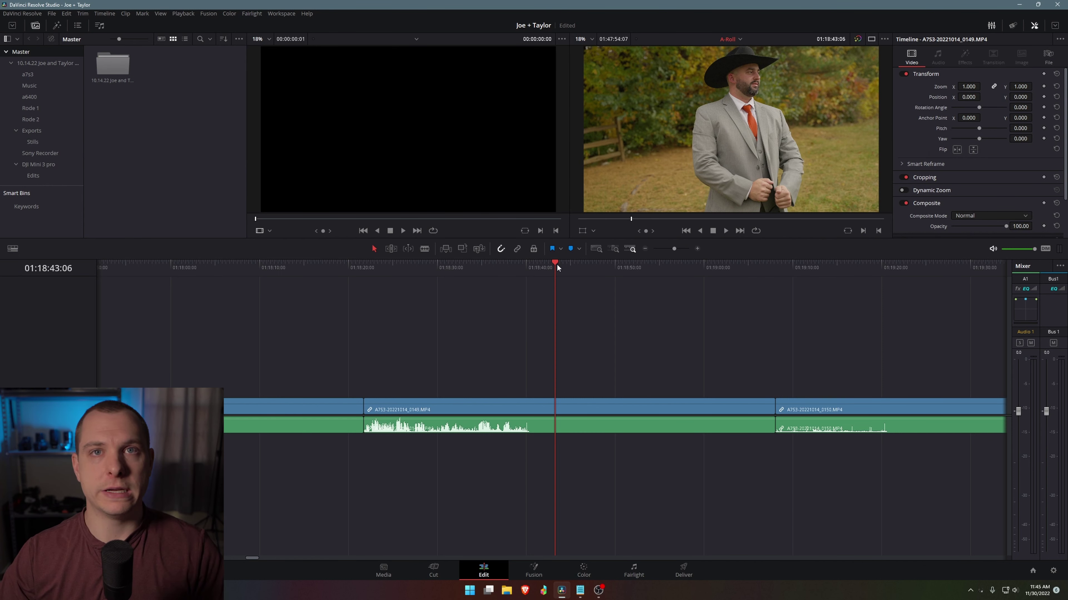
pyautogui.hotkey('ctrl', 'z')
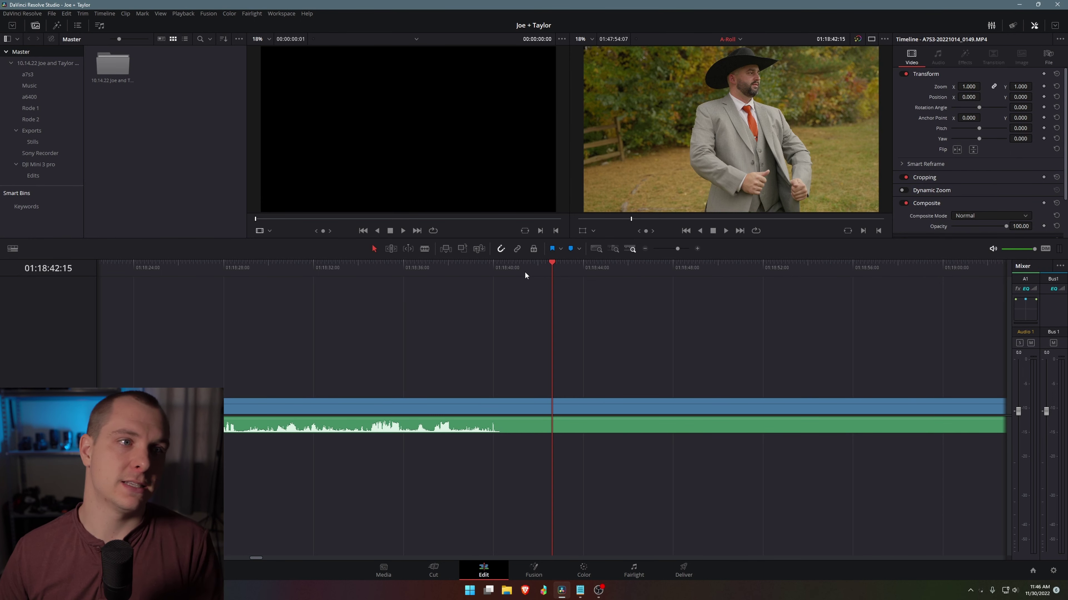
# Step: Review the User > Project Save and Load settings in Preferences
pyautogui.click(25, 13)
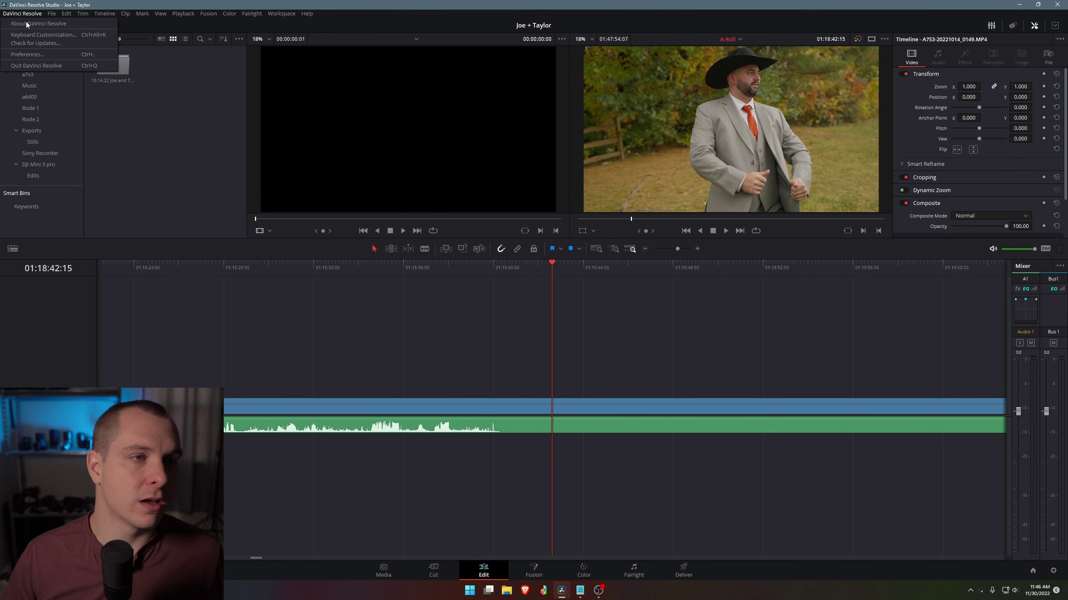
pyautogui.click(23, 54)
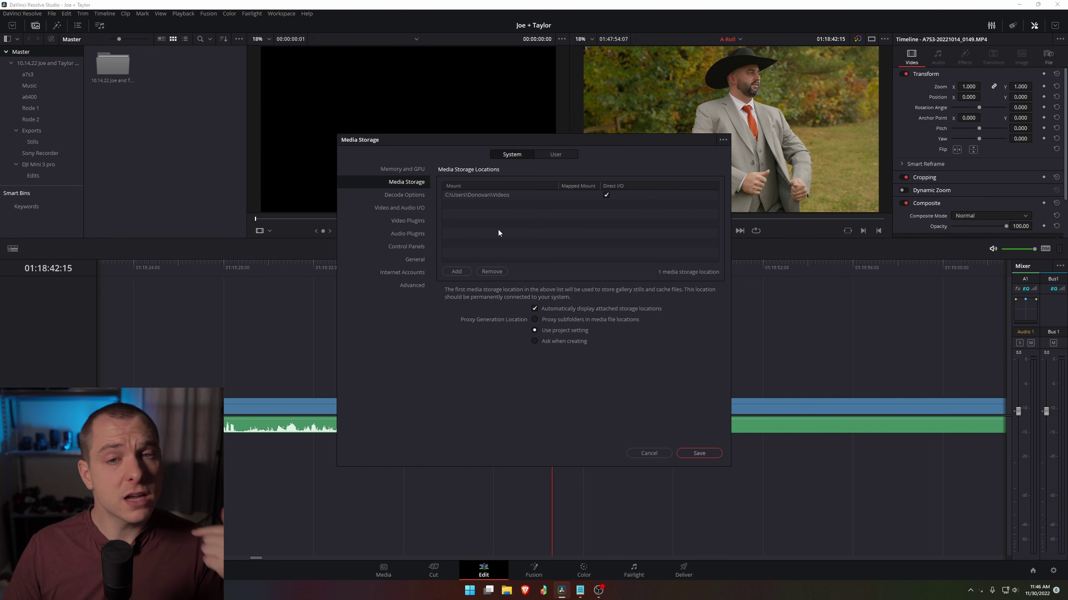
pyautogui.click(558, 157)
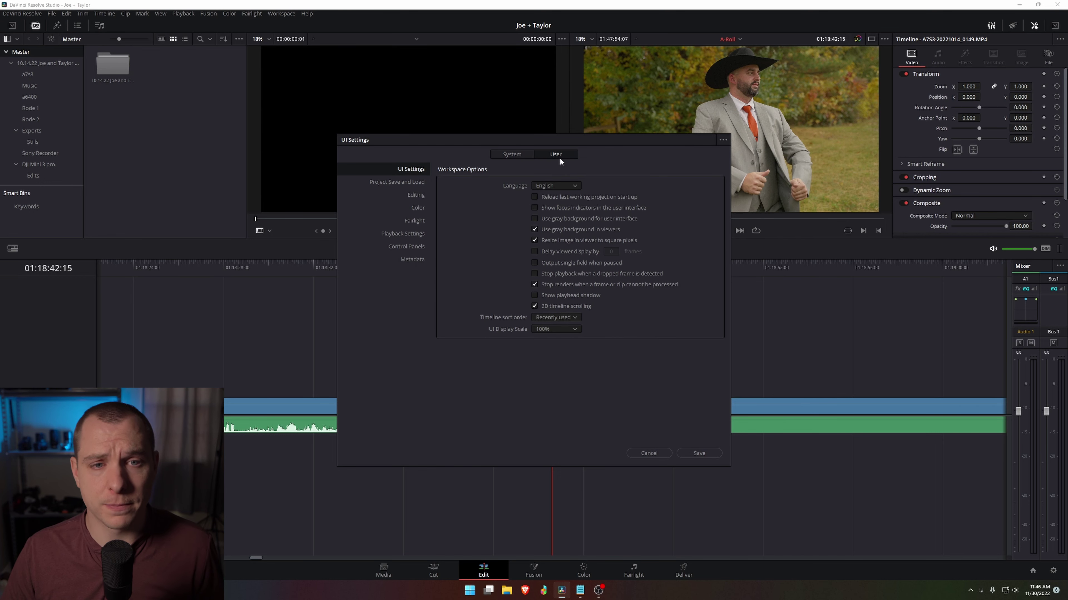
pyautogui.click(409, 183)
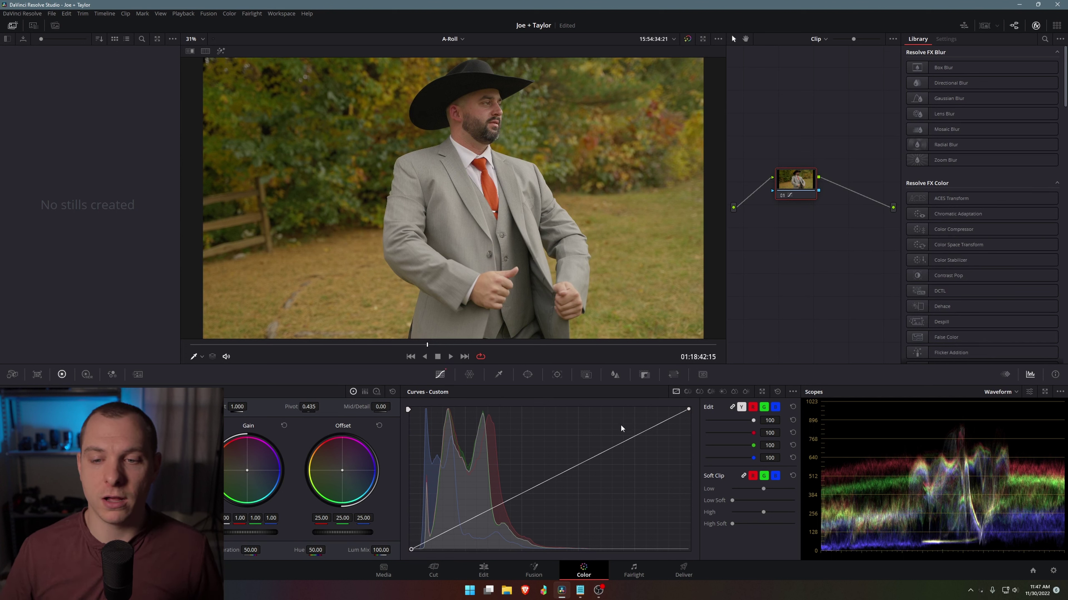
# Step: Add default anchors, shape them into an S-curve on node 01, and lower saturation to 45.20
pyautogui.click(792, 392)
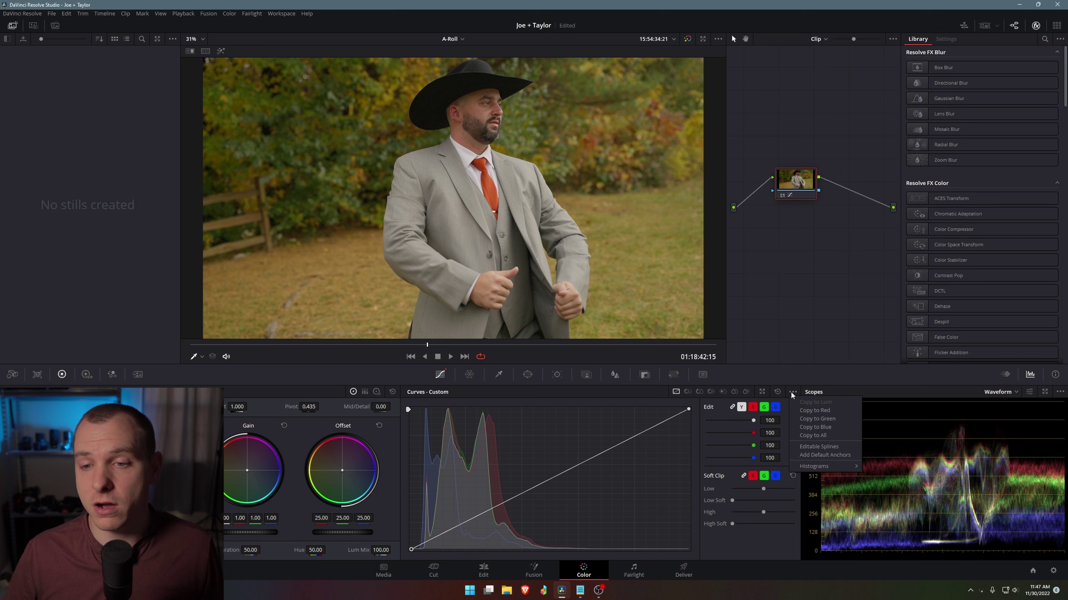
pyautogui.click(822, 454)
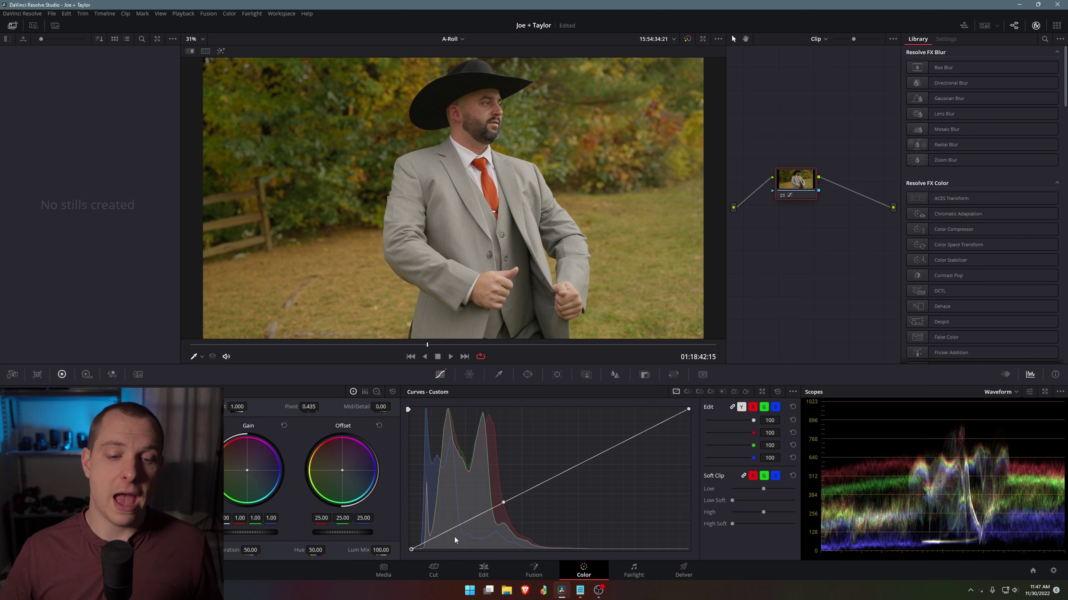
pyautogui.moveTo(504, 503); pyautogui.dragTo(554, 408)
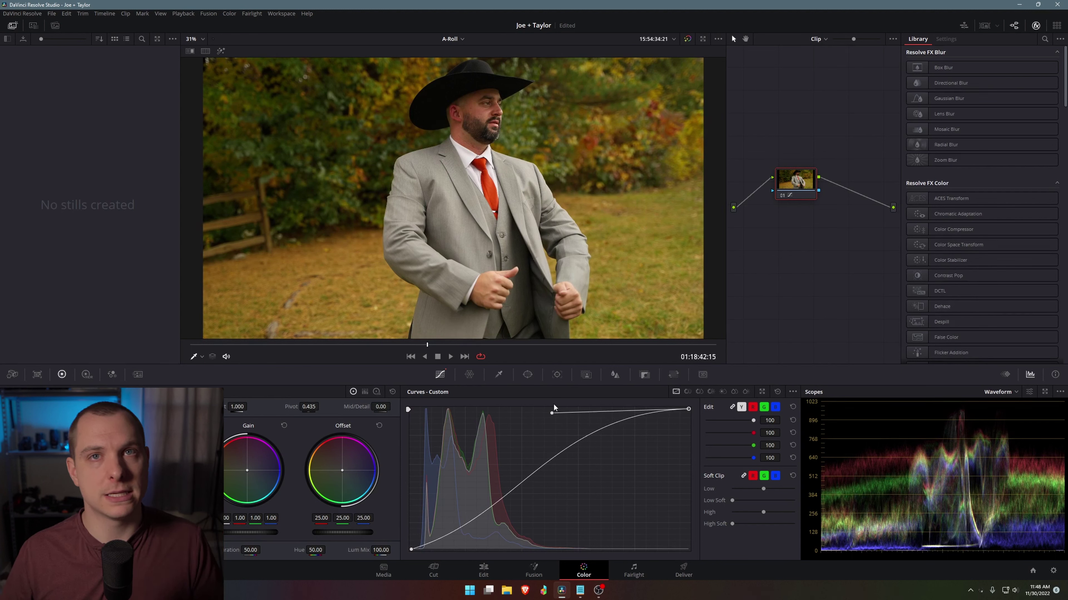
pyautogui.moveTo(552, 413); pyautogui.dragTo(550, 412)
pyautogui.moveTo(412, 551); pyautogui.dragTo(518, 533)
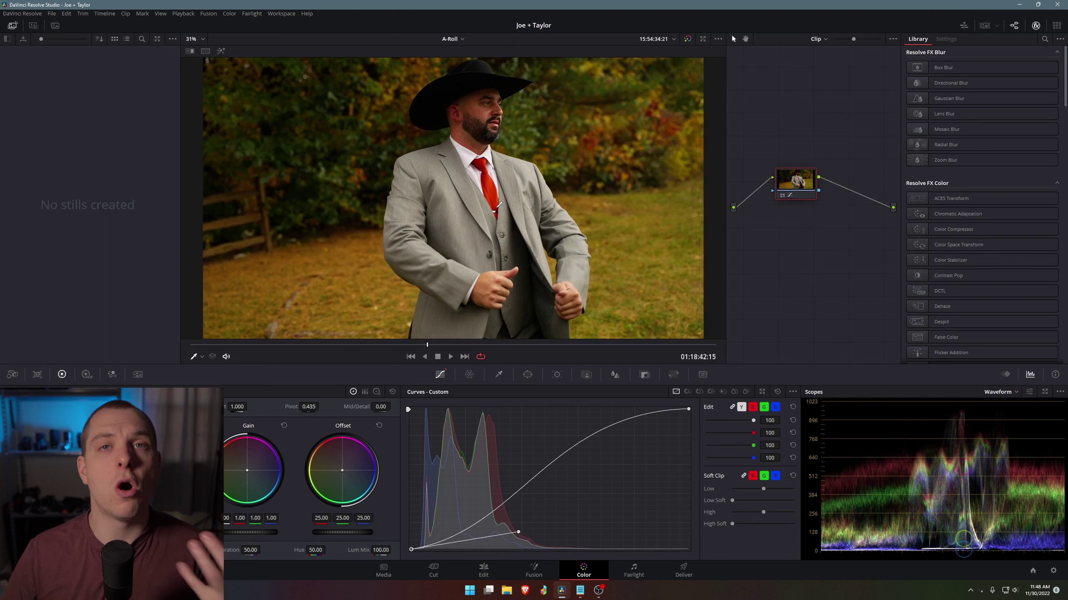
pyautogui.moveTo(251, 550); pyautogui.dragTo(247, 550)
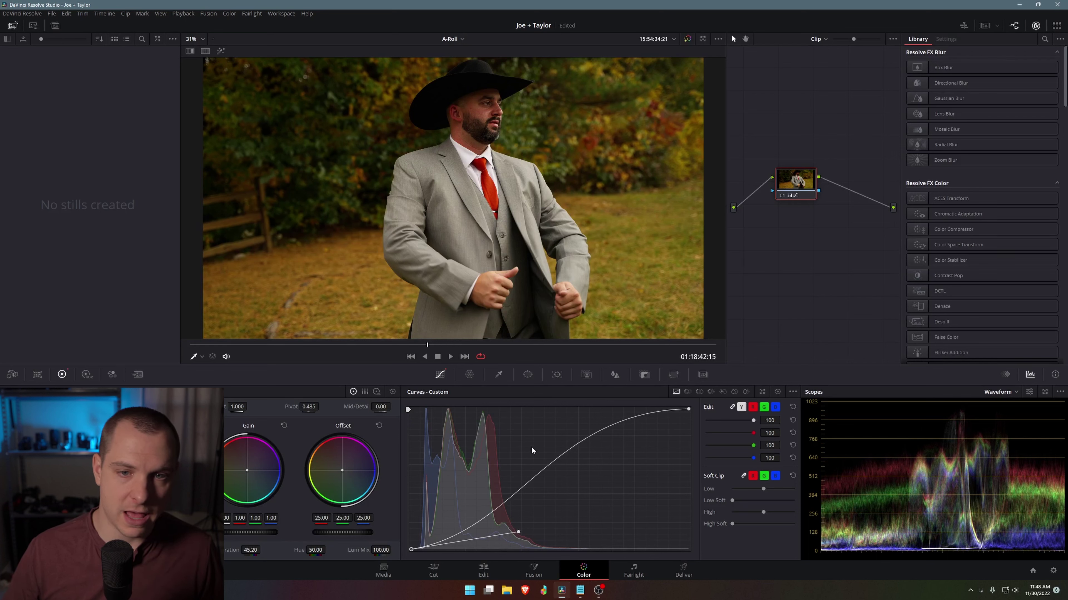
pyautogui.rightClick(800, 186)
# Step: Reset node 01, then draw a luminance-only S-curve with darker shadows and lifted highlights
pyautogui.click(827, 196)
pyautogui.rightClick(825, 184)
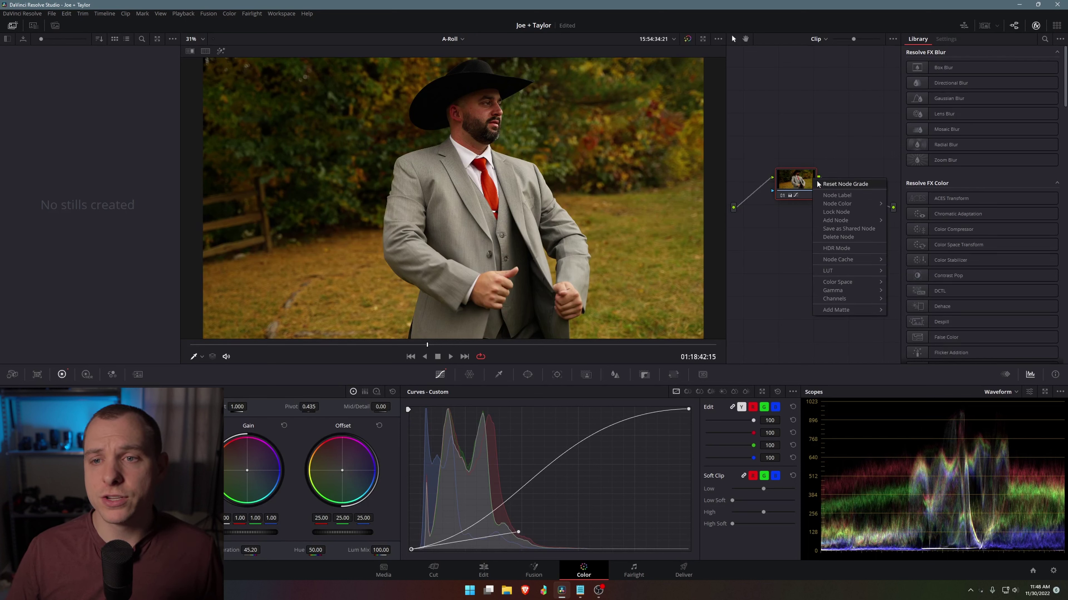
pyautogui.click(818, 195)
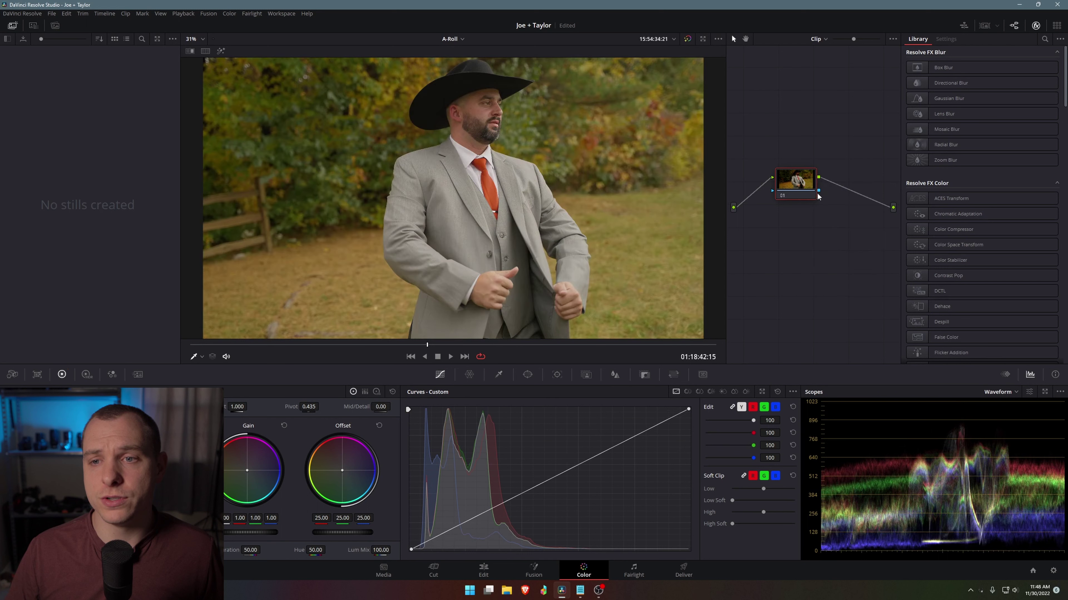
pyautogui.click(740, 407)
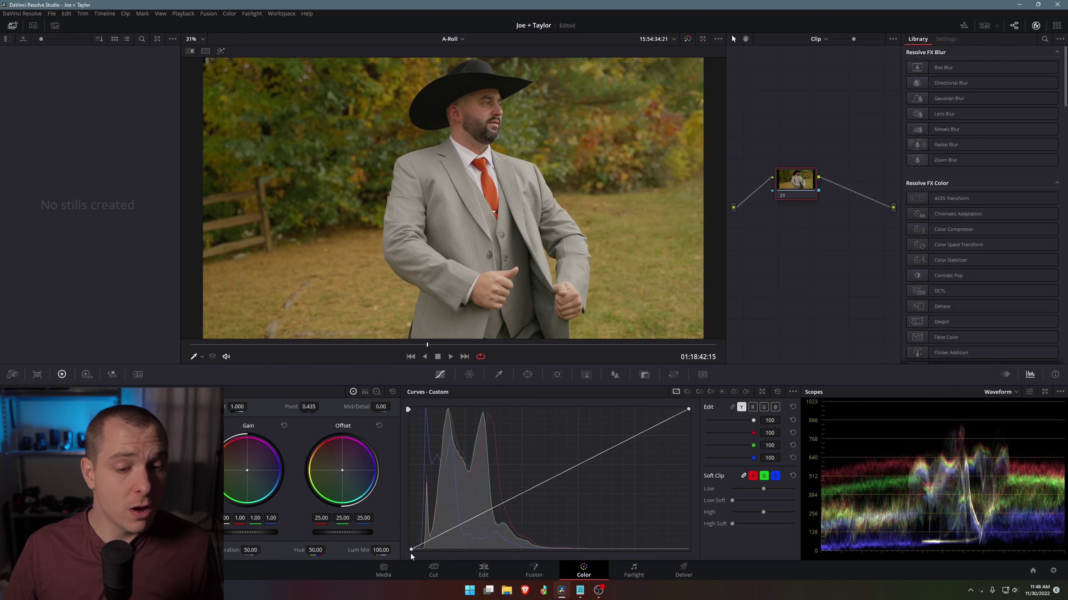
pyautogui.moveTo(501, 505); pyautogui.dragTo(512, 523)
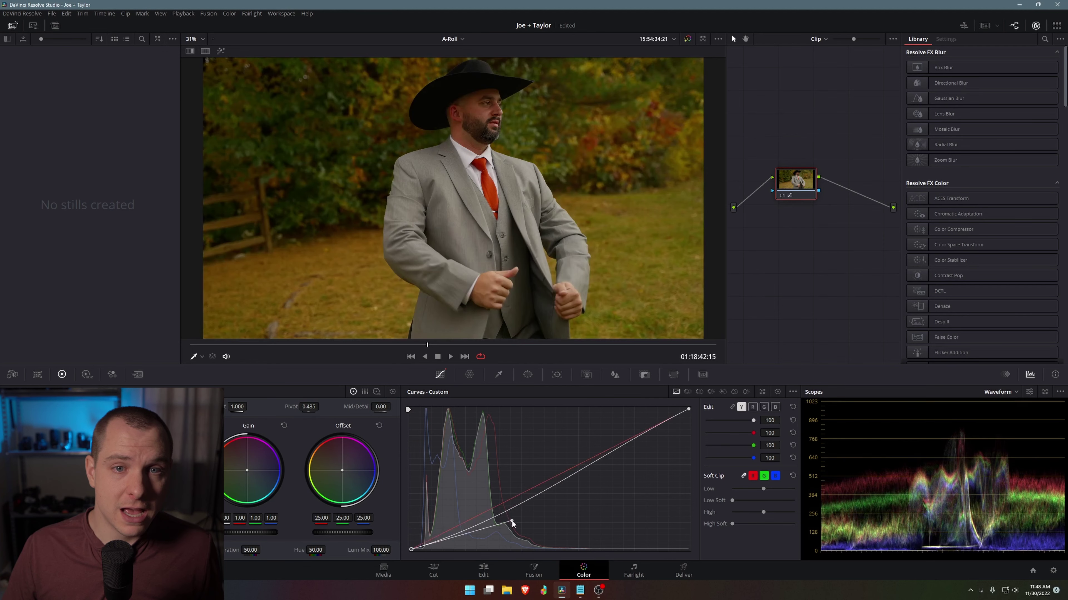
pyautogui.moveTo(594, 467); pyautogui.dragTo(526, 435)
# Step: Toggle the grade bypass to compare, then link the curve across all colour channels
pyautogui.click(687, 39)
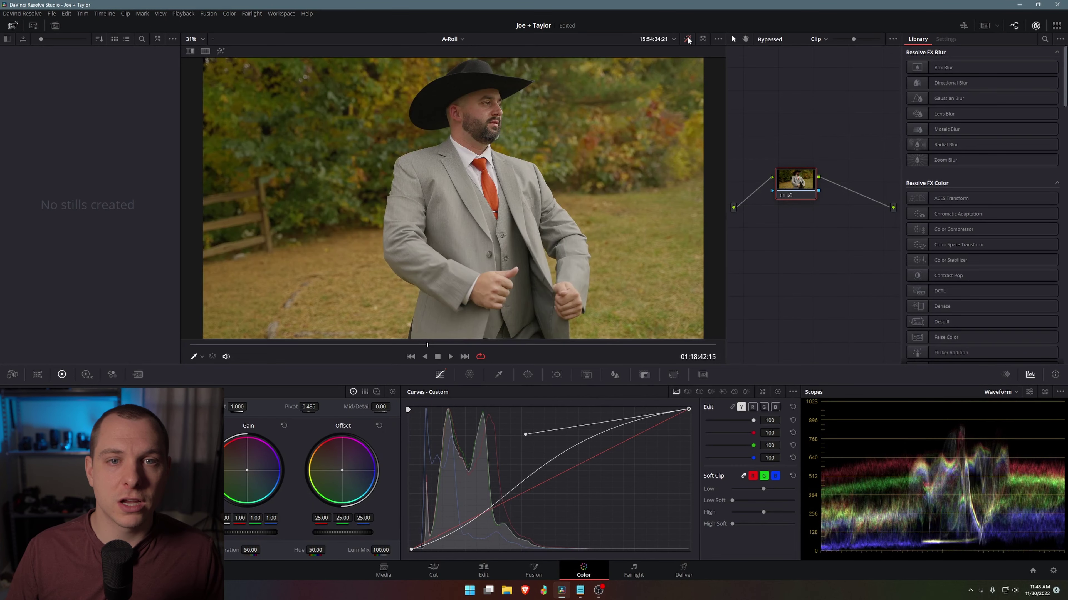
pyautogui.click(687, 39)
pyautogui.click(688, 39)
pyautogui.click(688, 38)
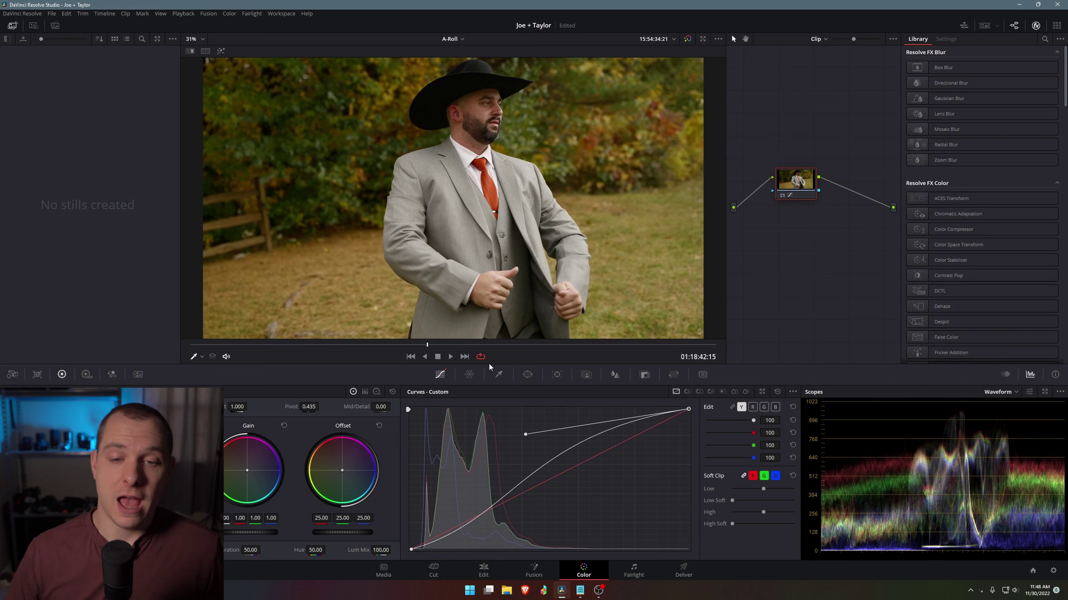
pyautogui.click(732, 408)
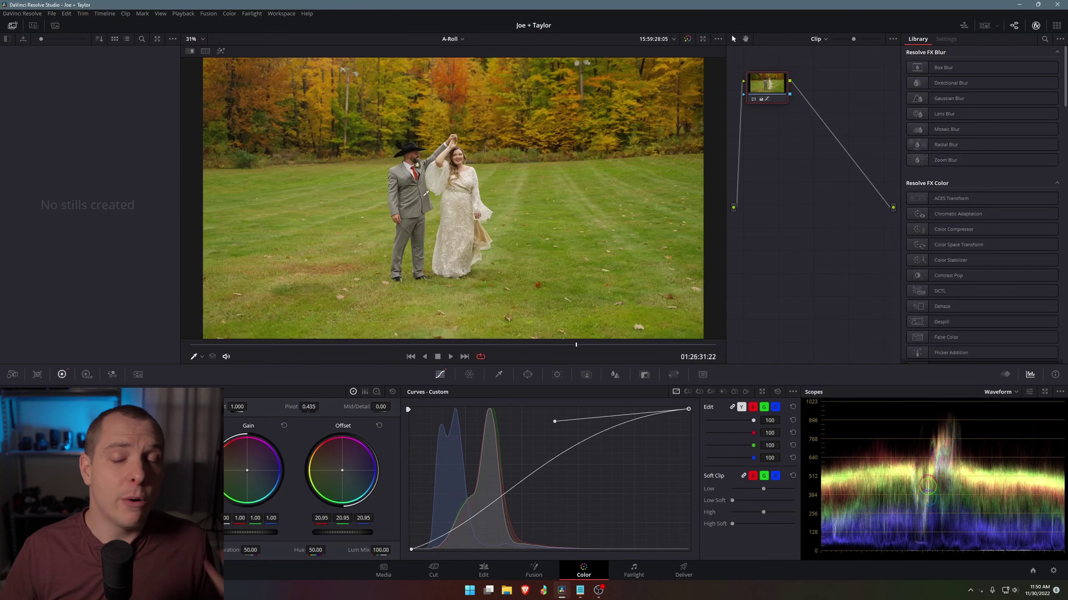
pyautogui.press('space')
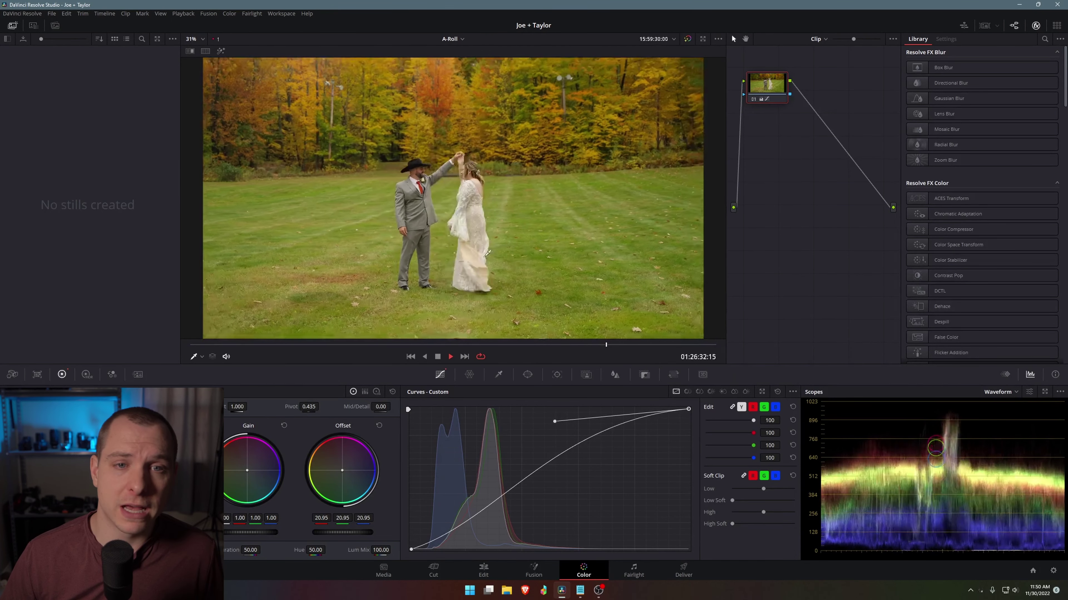
pyautogui.moveTo(661, 346); pyautogui.dragTo(309, 351)
pyautogui.press('space')
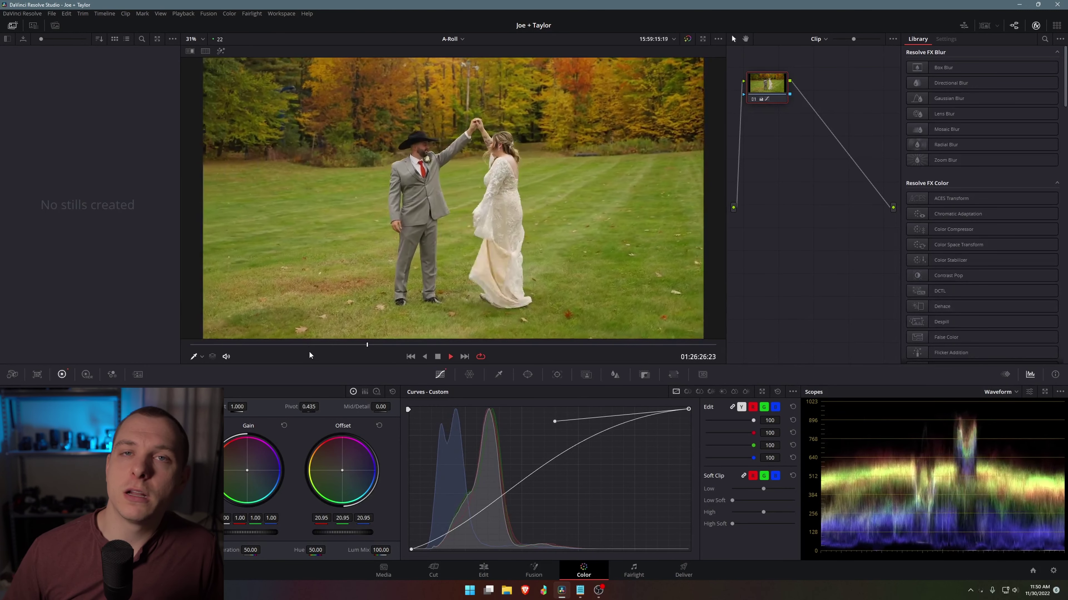
pyautogui.press('space')
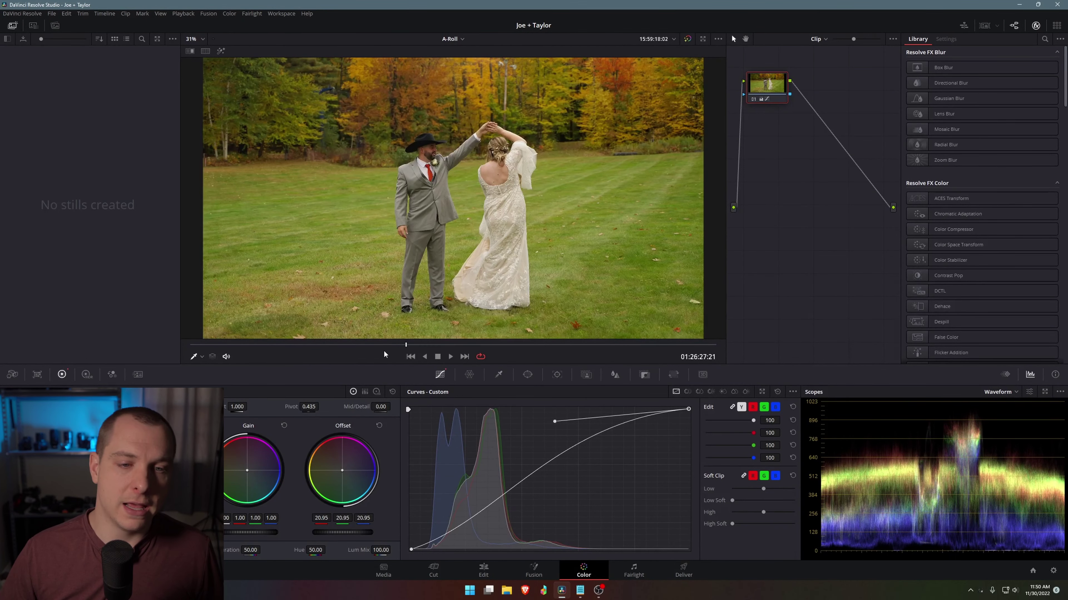
pyautogui.click(240, 345)
pyautogui.press('space')
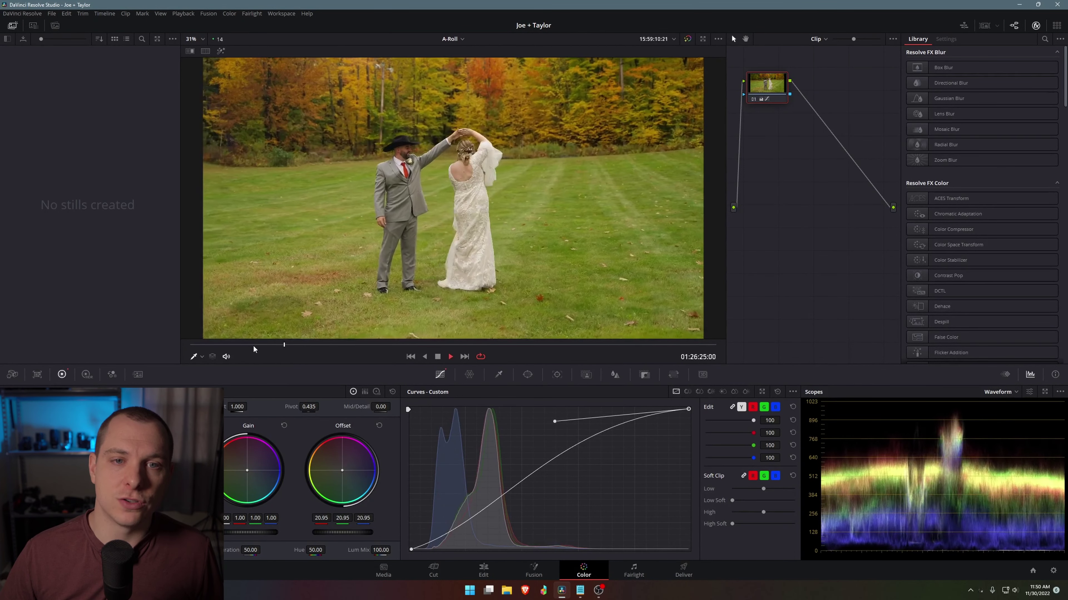
pyautogui.press('space')
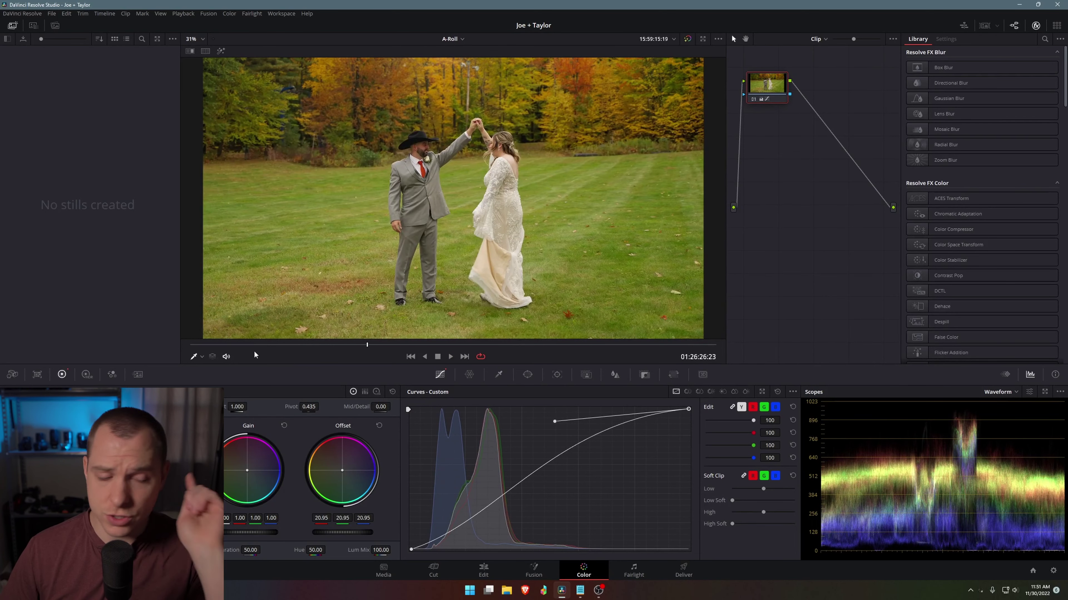
# Step: In Motion Effects, keep Motion Range at Medium and raise Motion Blur to 45.8
pyautogui.click(138, 376)
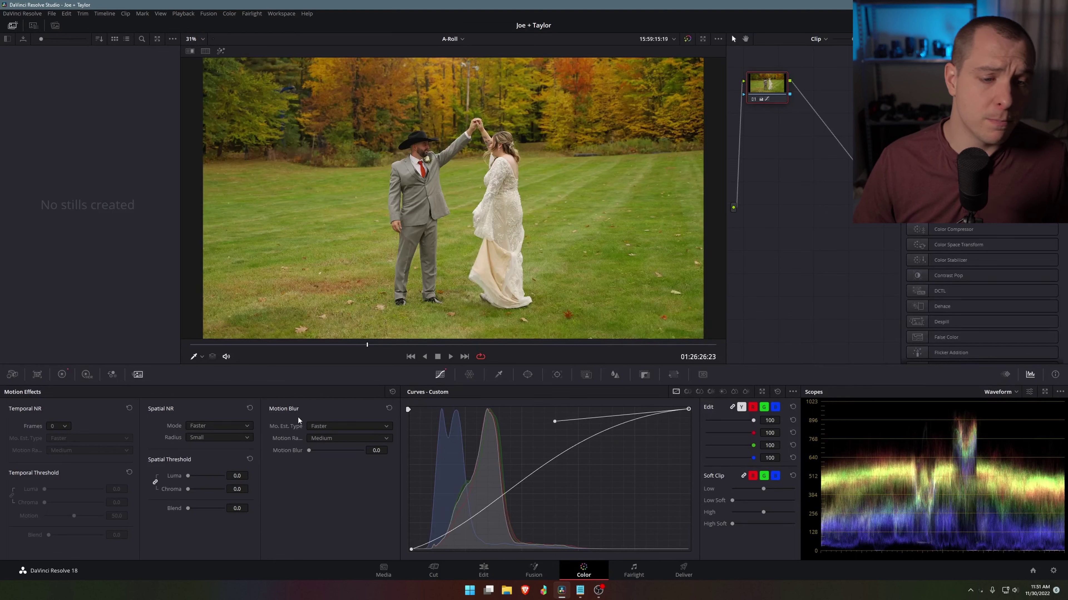
pyautogui.click(328, 439)
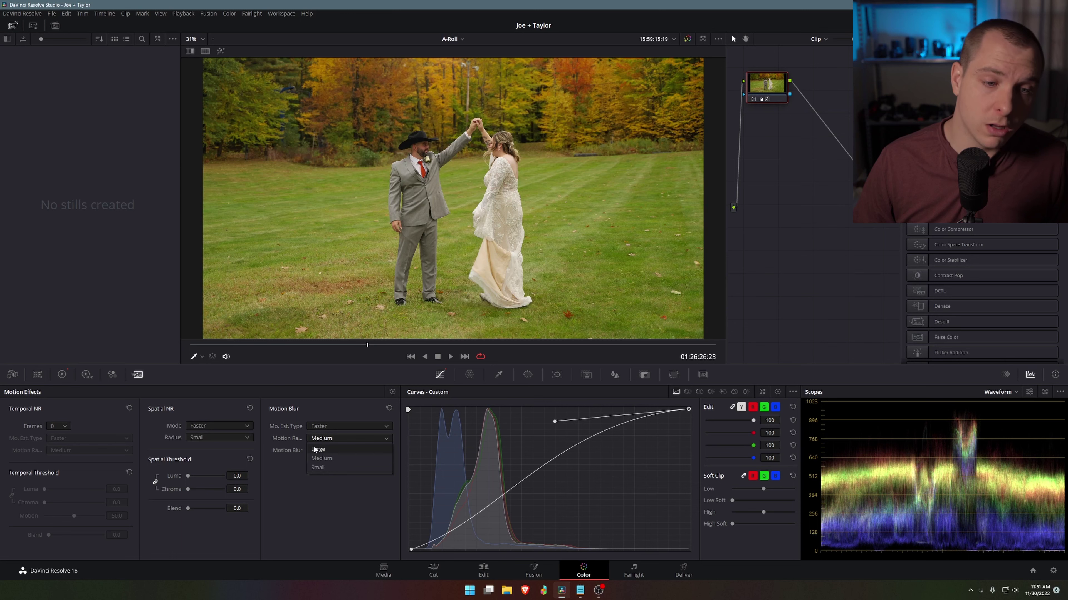
pyautogui.click(319, 458)
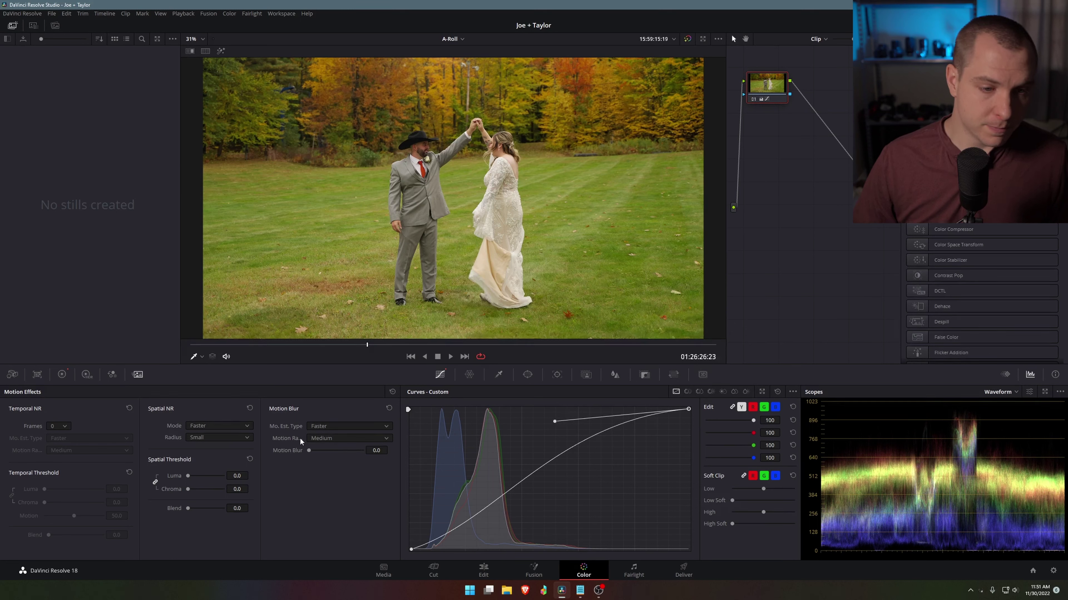
pyautogui.moveTo(308, 450); pyautogui.dragTo(333, 450)
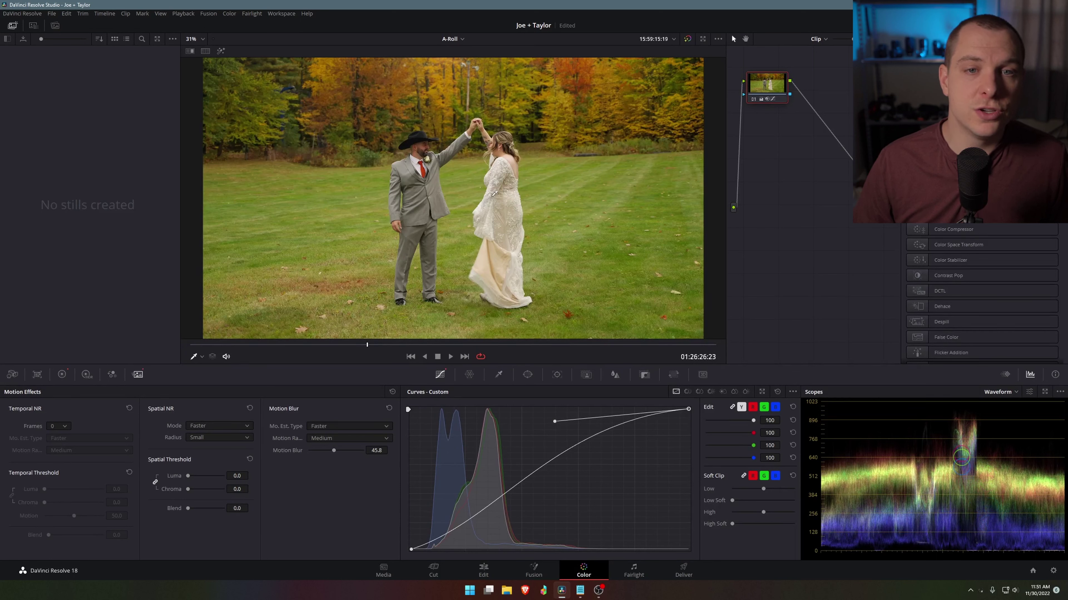
# Step: Zoom the viewer onto the couple, step back a few frames, and adjust Motion Blur to 50.4
pyautogui.scroll(3, 453, 199)
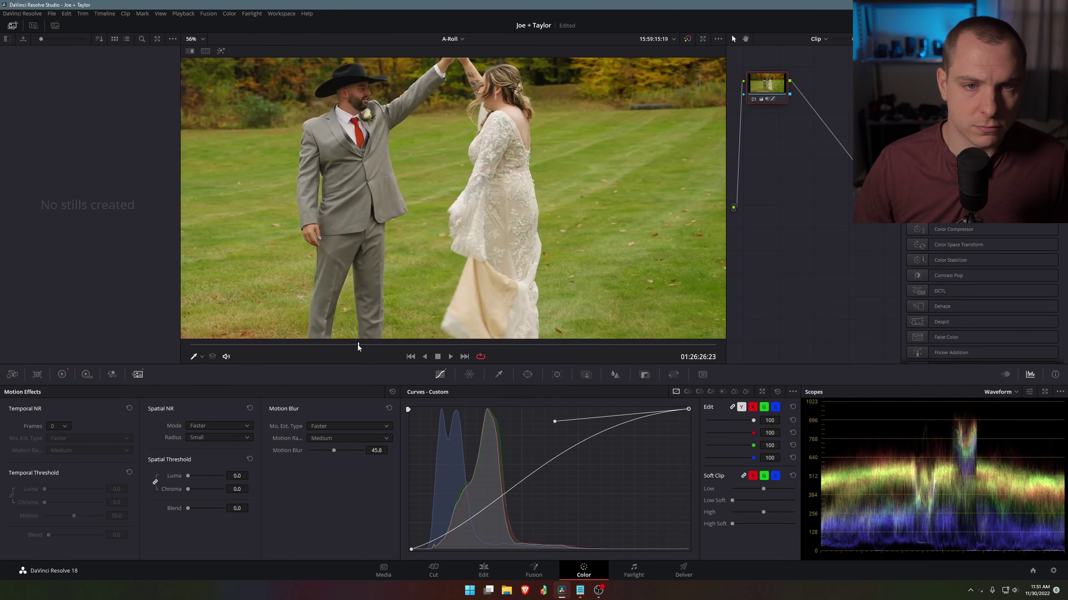
pyautogui.moveTo(357, 345)
pyautogui.mouseDown()
pyautogui.moveTo(334, 348)
pyautogui.moveTo(345, 347)
pyautogui.mouseUp()
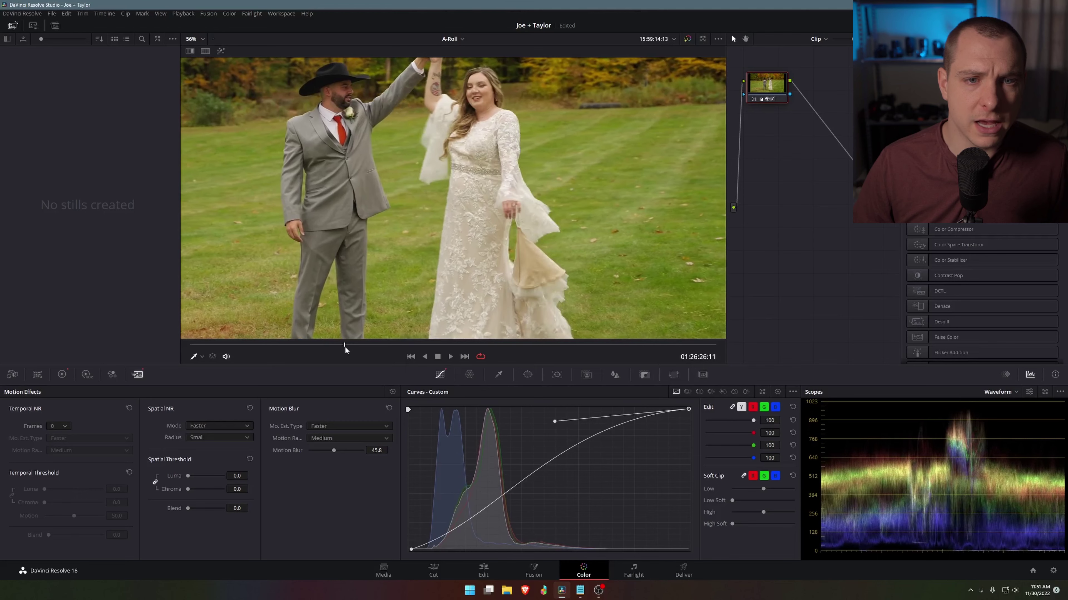
pyautogui.scroll(5, 441, 126)
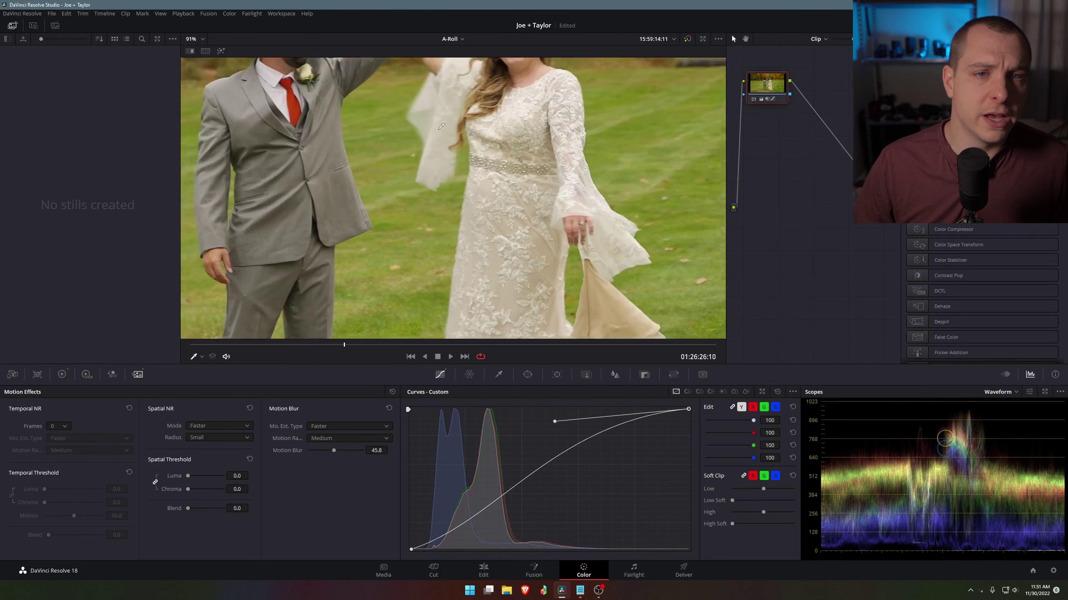
pyautogui.scroll(4, 479, 151)
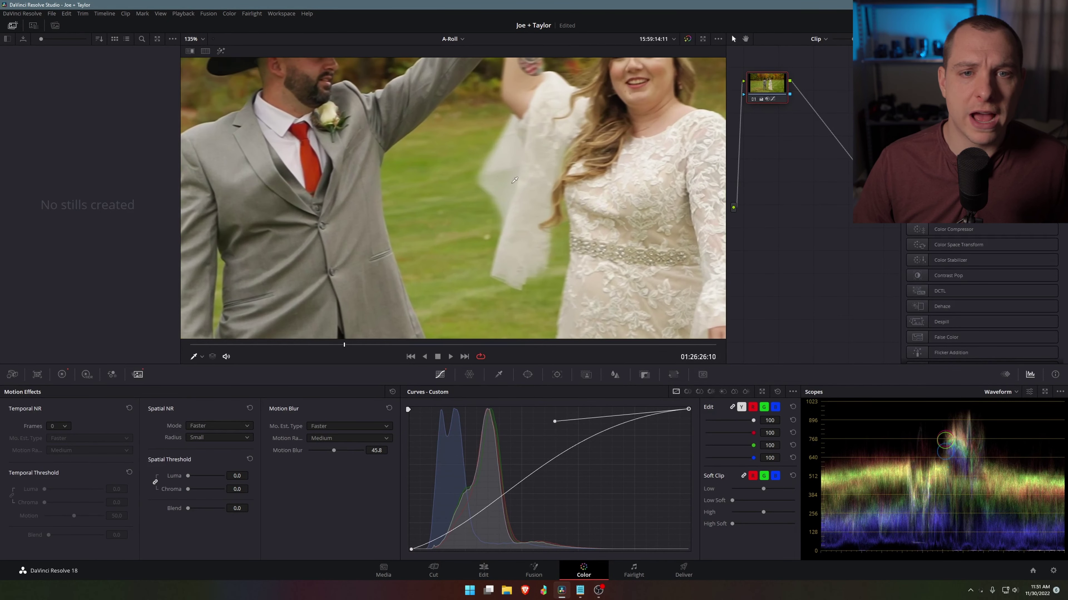
pyautogui.hscroll(2, 515, 180)
pyautogui.moveTo(328, 452)
pyautogui.mouseDown()
pyautogui.moveTo(293, 454)
pyautogui.moveTo(336, 456)
pyautogui.mouseUp()
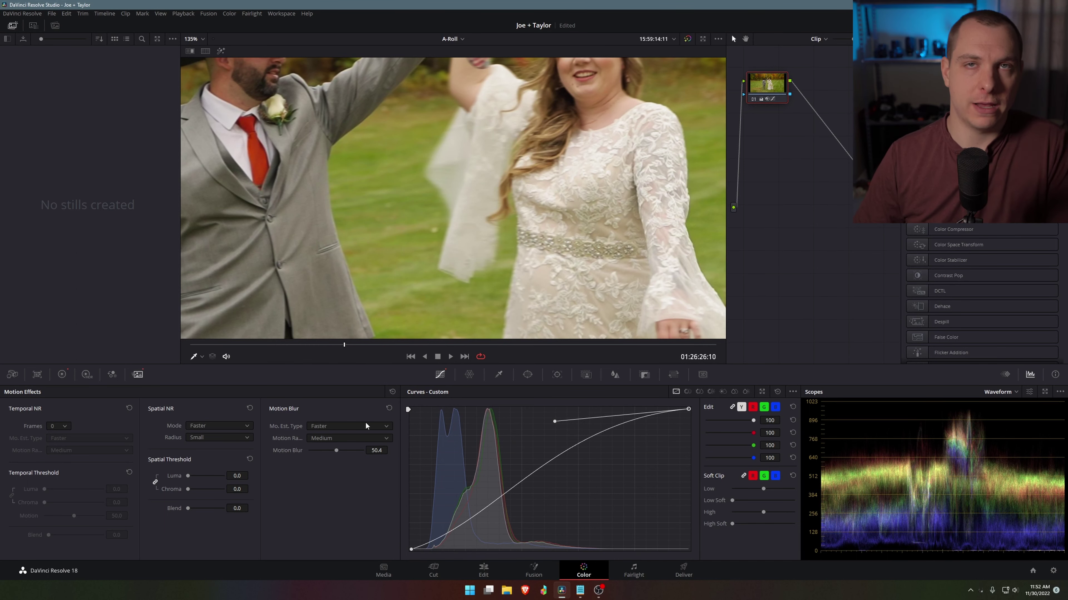
# Step: Play back the dancing clip twice to judge the blur, then lower Motion Blur to 43.5
pyautogui.scroll(-10, 514, 255)
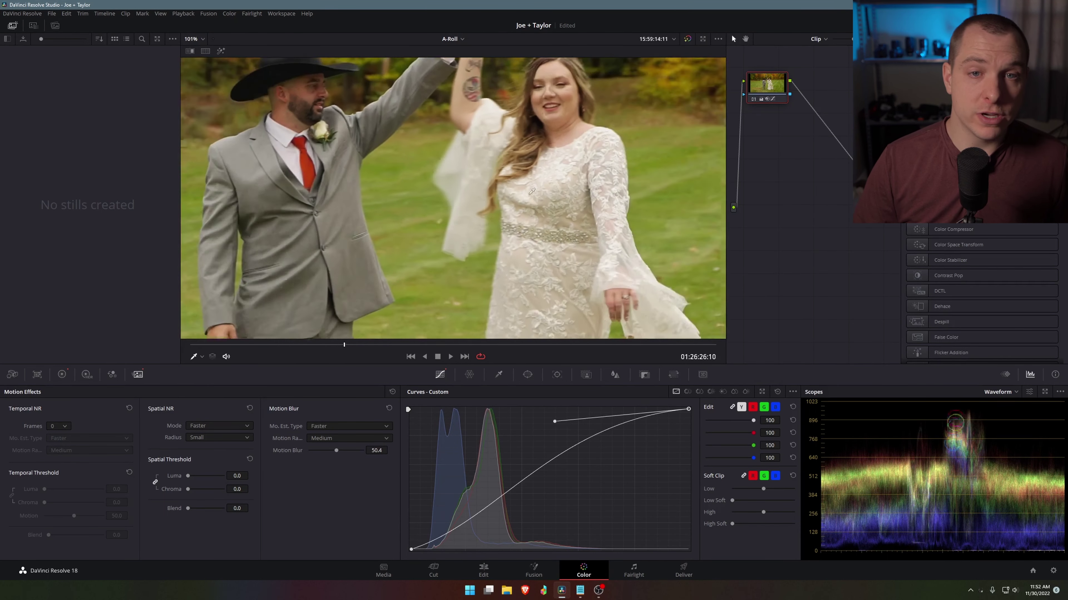
pyautogui.scroll(4, 487, 230)
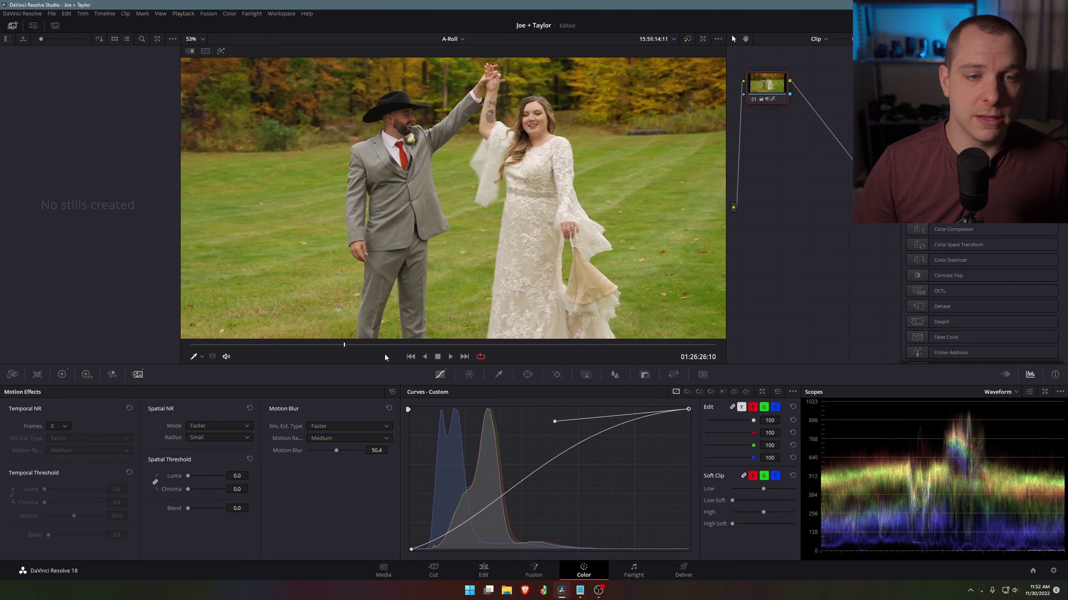
pyautogui.press('space')
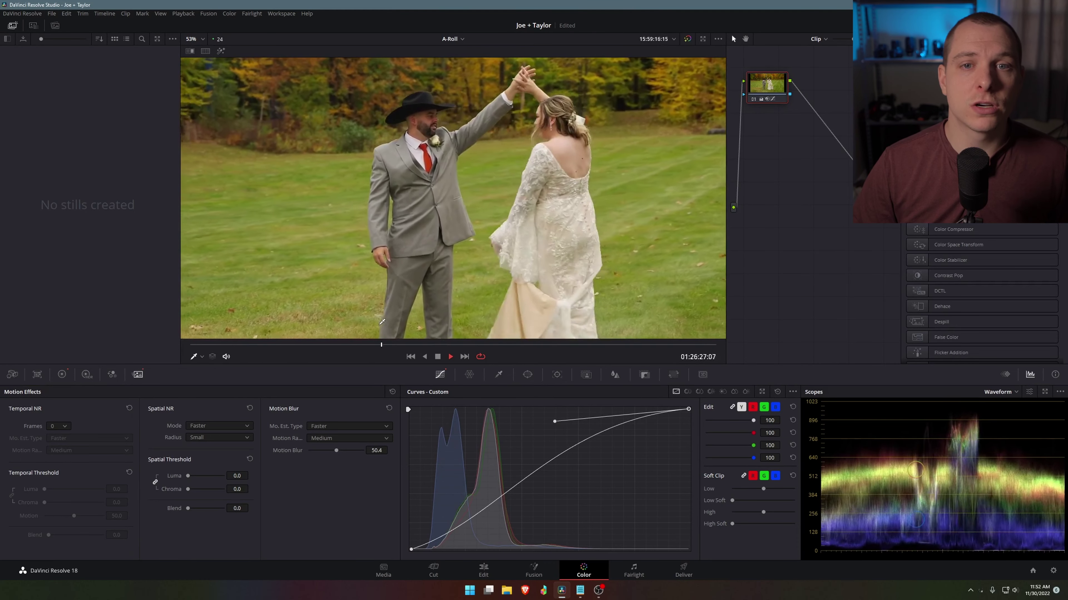
pyautogui.press('space')
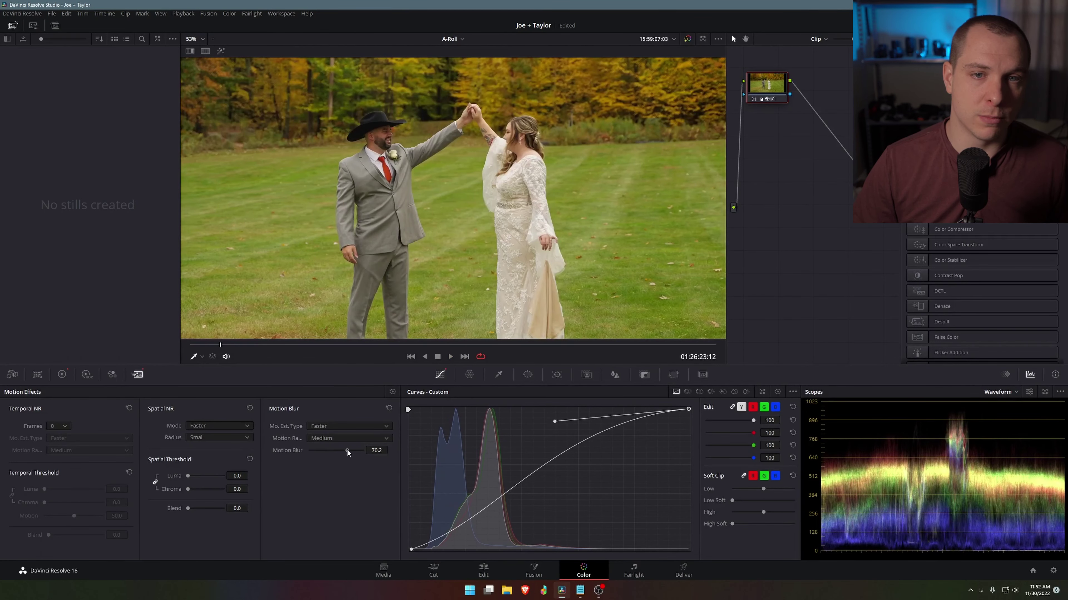
pyautogui.press('space')
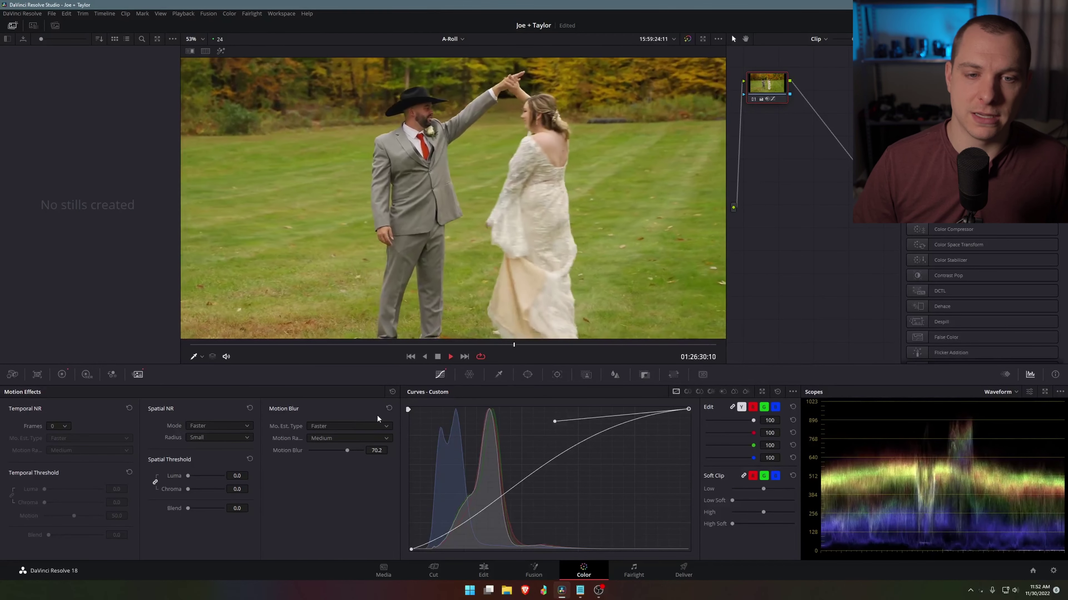
pyautogui.press('space')
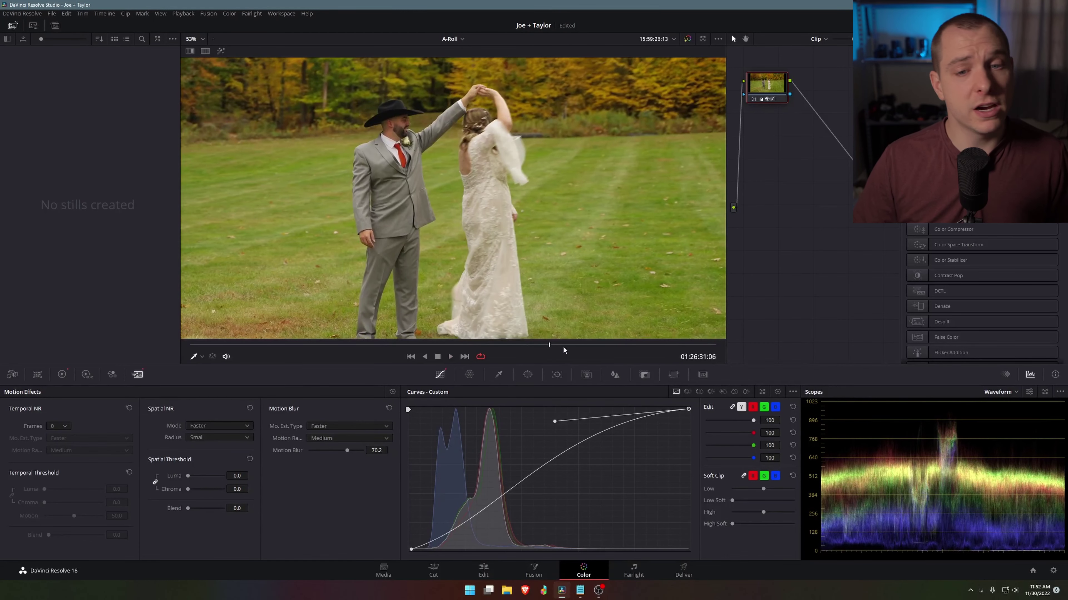
pyautogui.moveTo(337, 453); pyautogui.dragTo(333, 453)
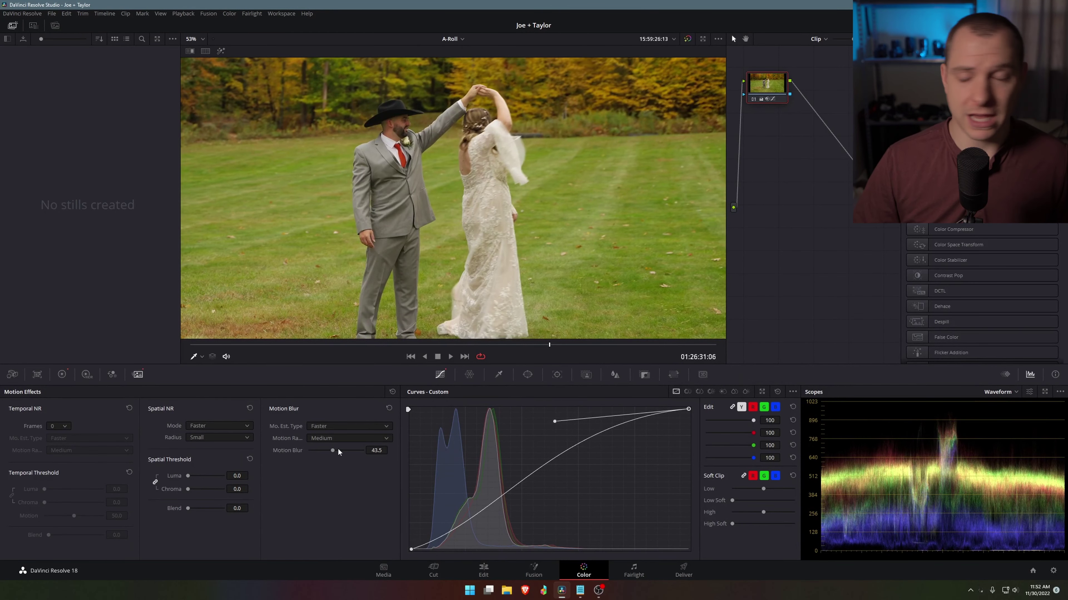